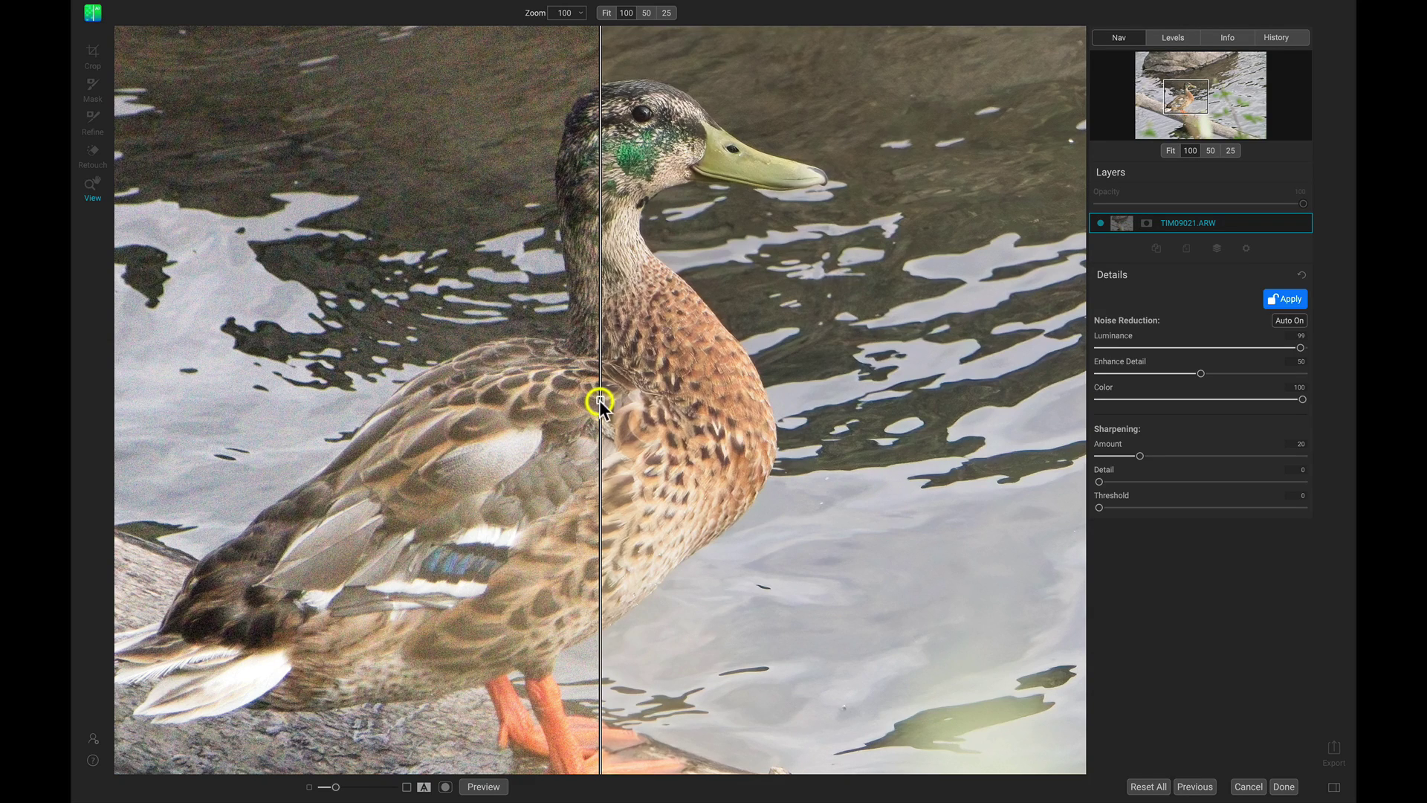
Step: Compare the noisy and noise-reduced versions of the duck photo by shifting the before/after divider across the bird
{"action": "left_click_drag", "start_coordinate": [601, 400], "coordinate": [532, 400]}
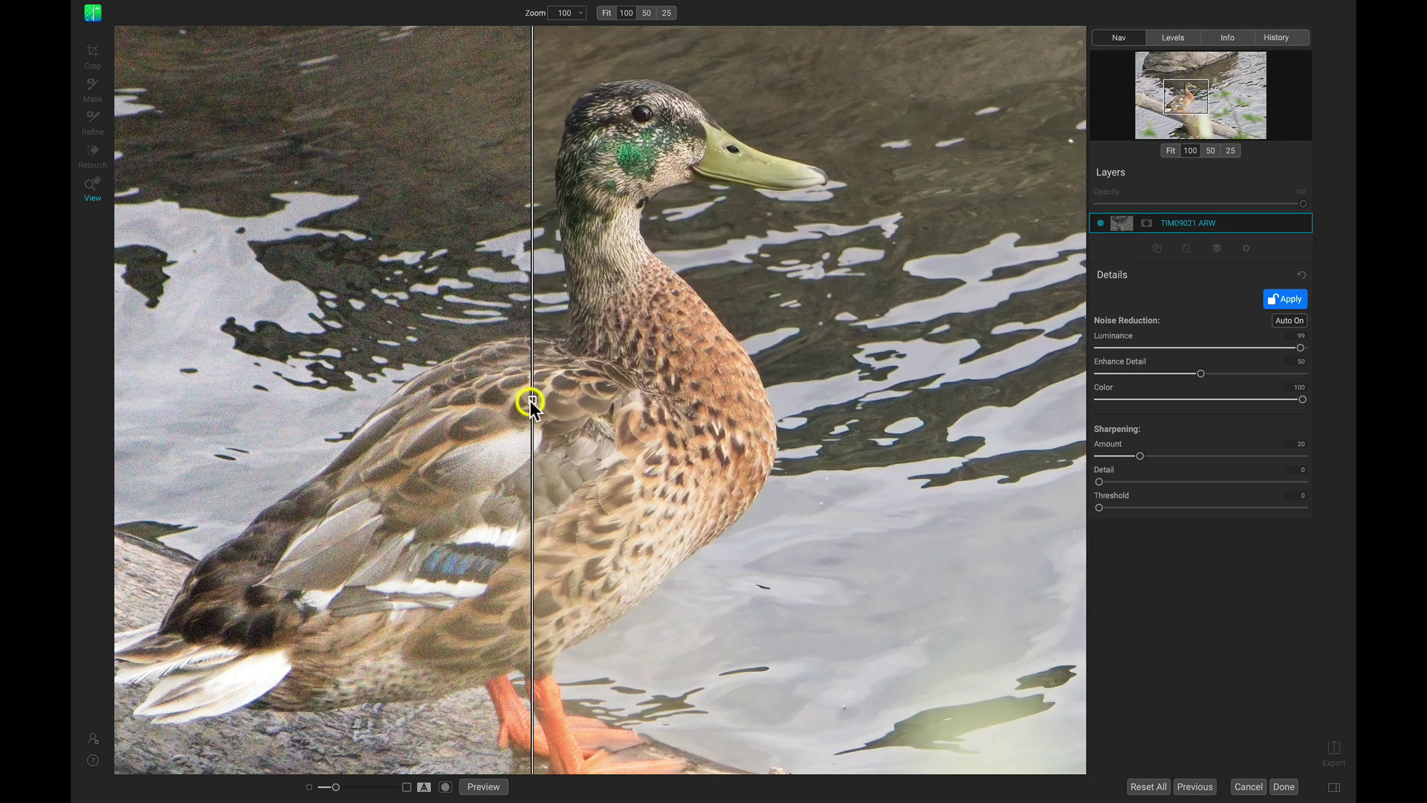
{"action": "left_click_drag", "start_coordinate": [532, 399], "coordinate": [418, 407]}
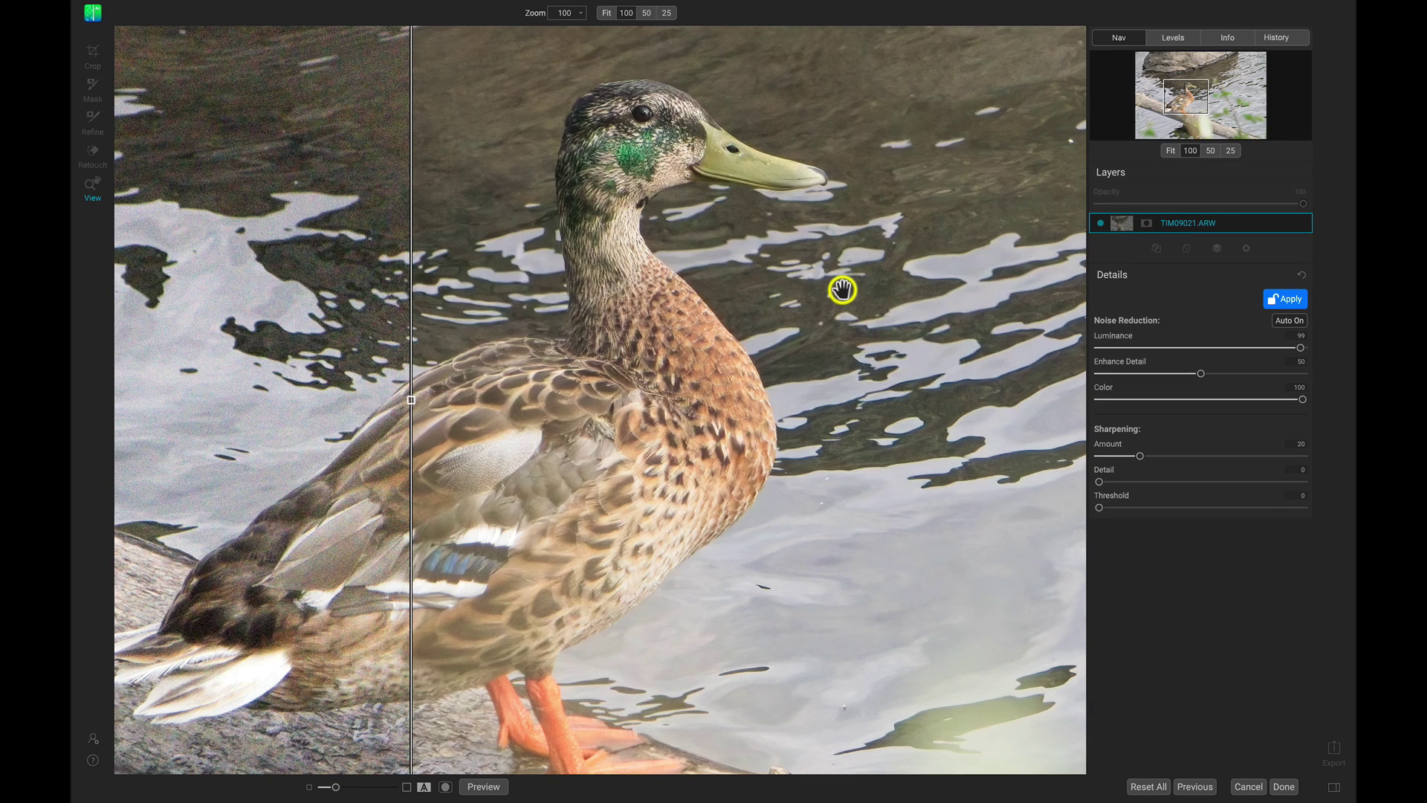
{"action": "left_click_drag", "start_coordinate": [410, 399], "coordinate": [640, 388]}
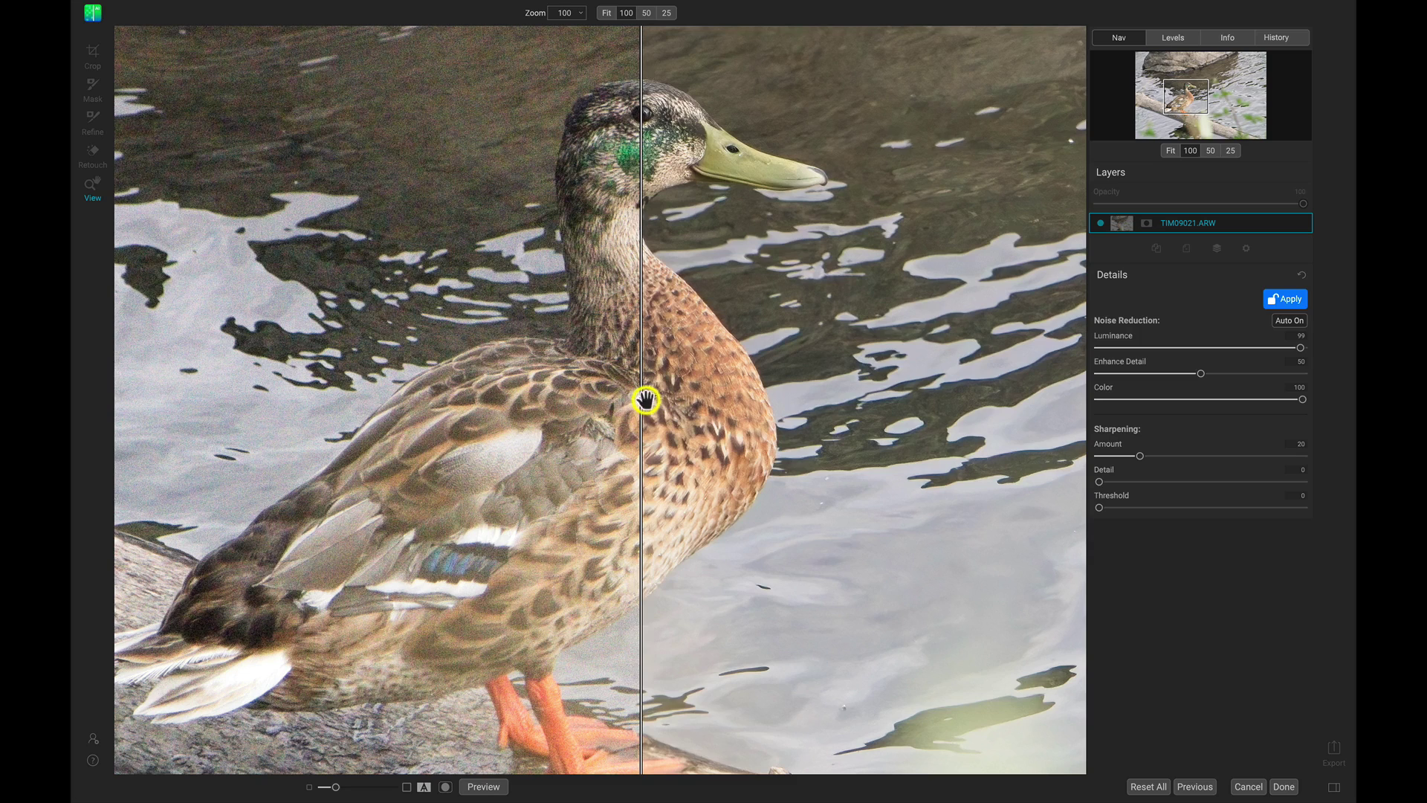
{"action": "left_click_drag", "start_coordinate": [639, 400], "coordinate": [456, 406]}
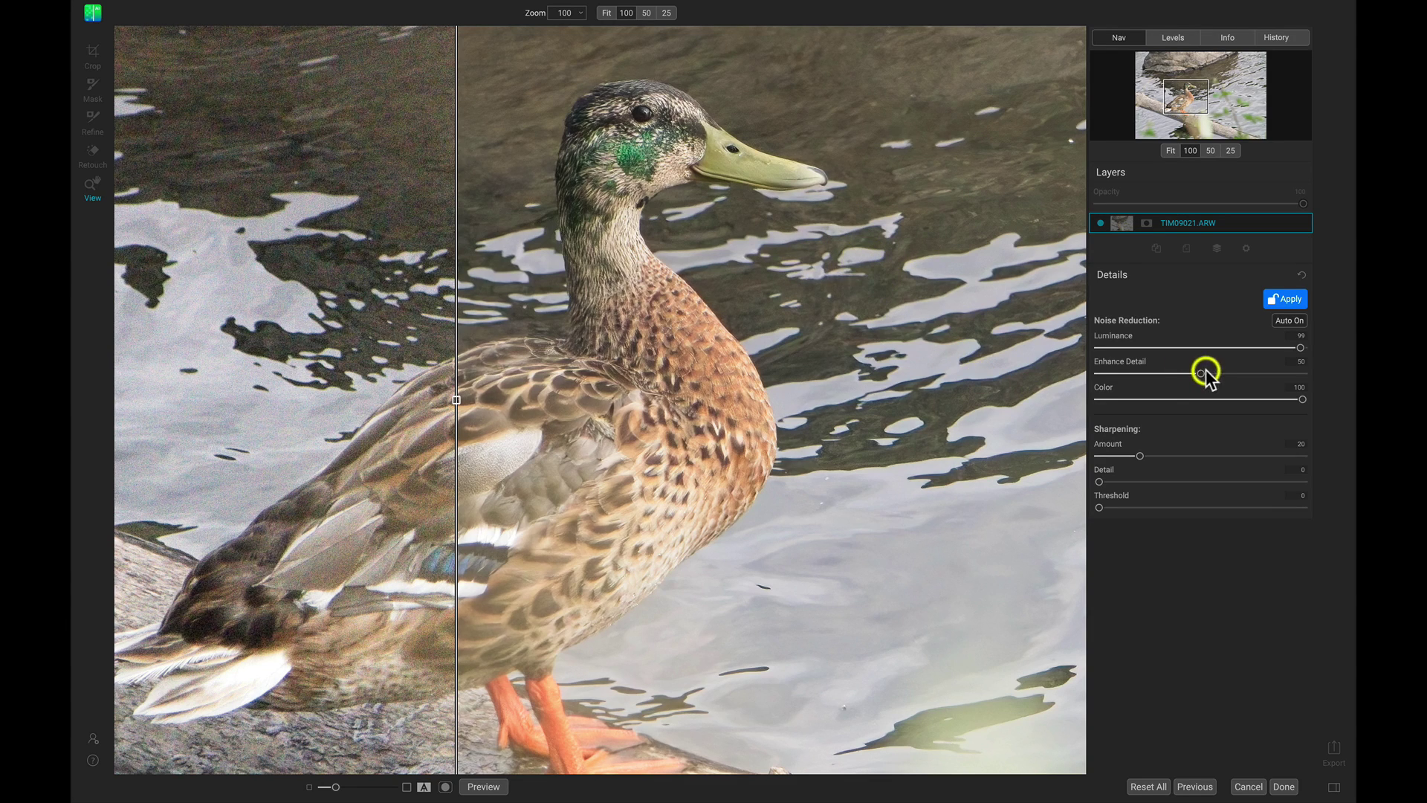
Step: Set noise reduction Enhance Detail to 0 and sharpening Amount to 0, and apply the adjustments to the photo layer
{"action": "left_click_drag", "start_coordinate": [1202, 373], "coordinate": [1100, 380]}
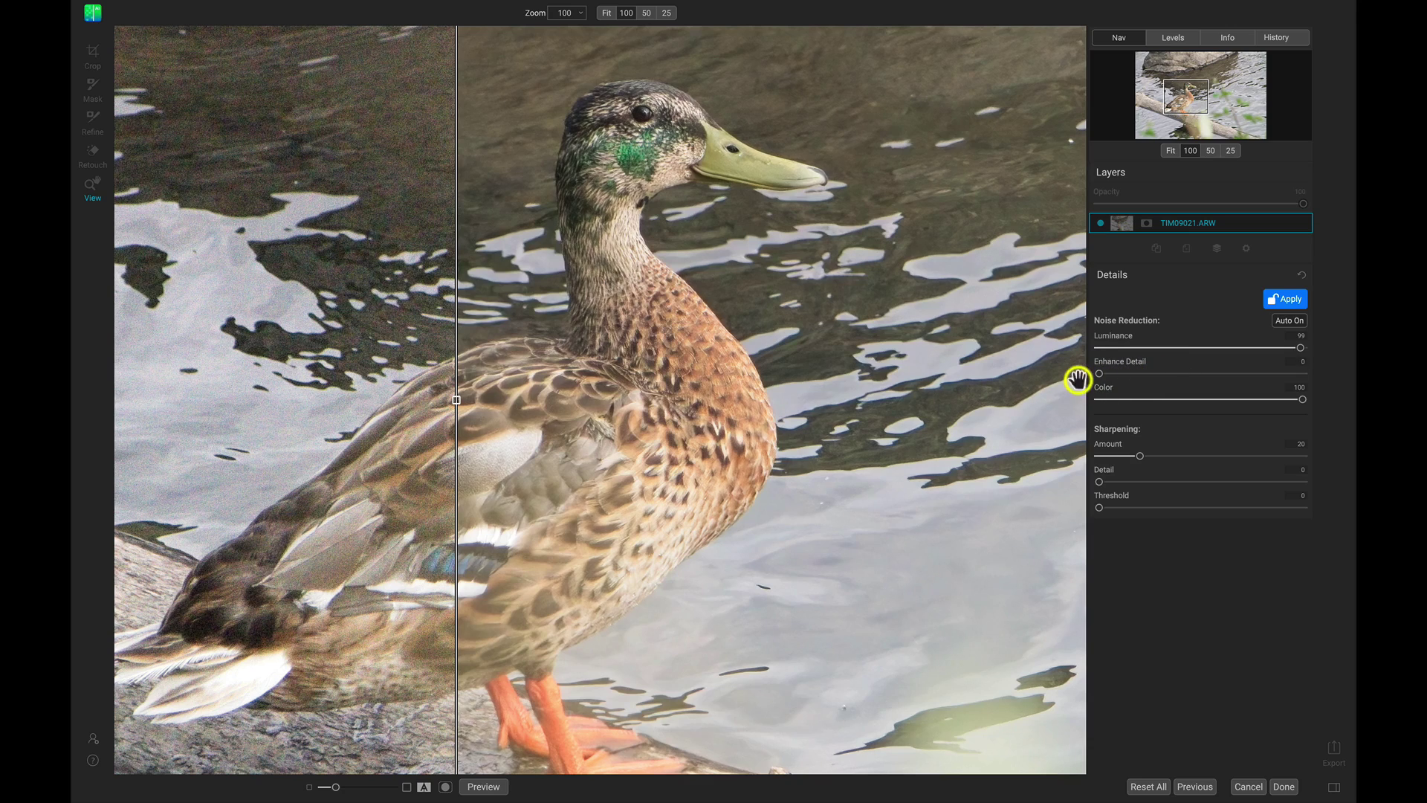
{"action": "left_click_drag", "start_coordinate": [1140, 456], "coordinate": [1079, 462]}
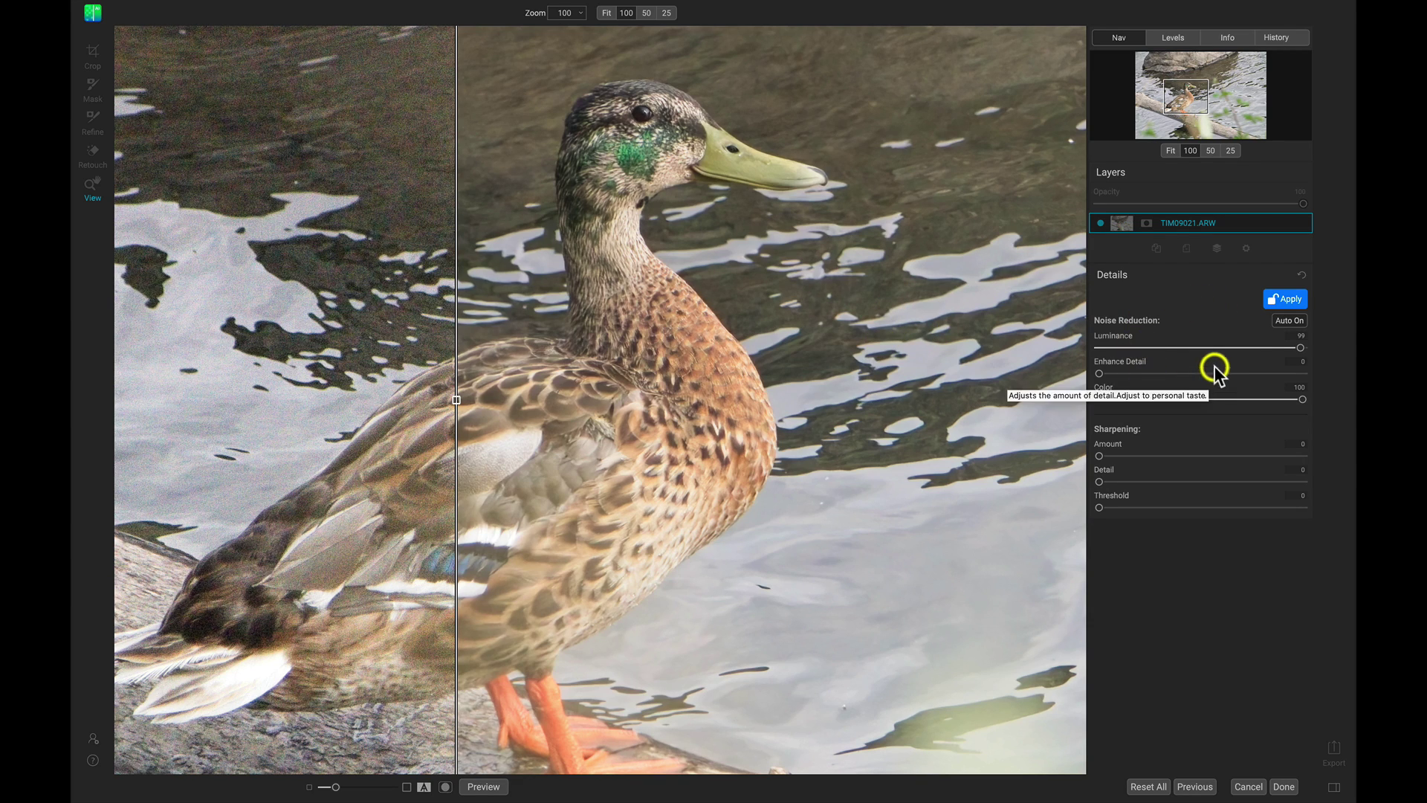
{"action": "left_click", "coordinate": [1287, 300]}
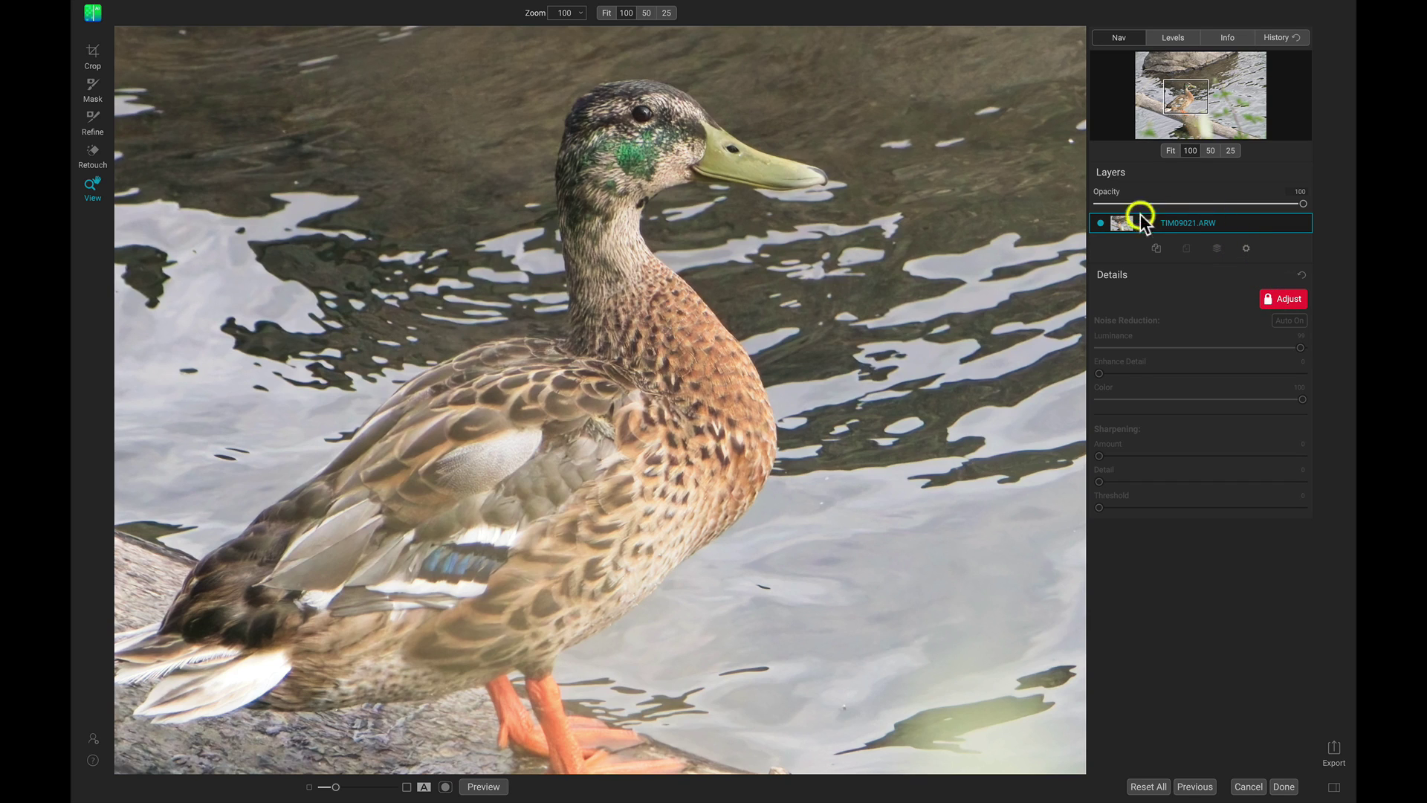
Step: Rename the TIM09021.ARW layer as Background Soft
{"action": "double_click", "coordinate": [1182, 223]}
{"action": "type", "text": "Background So"}
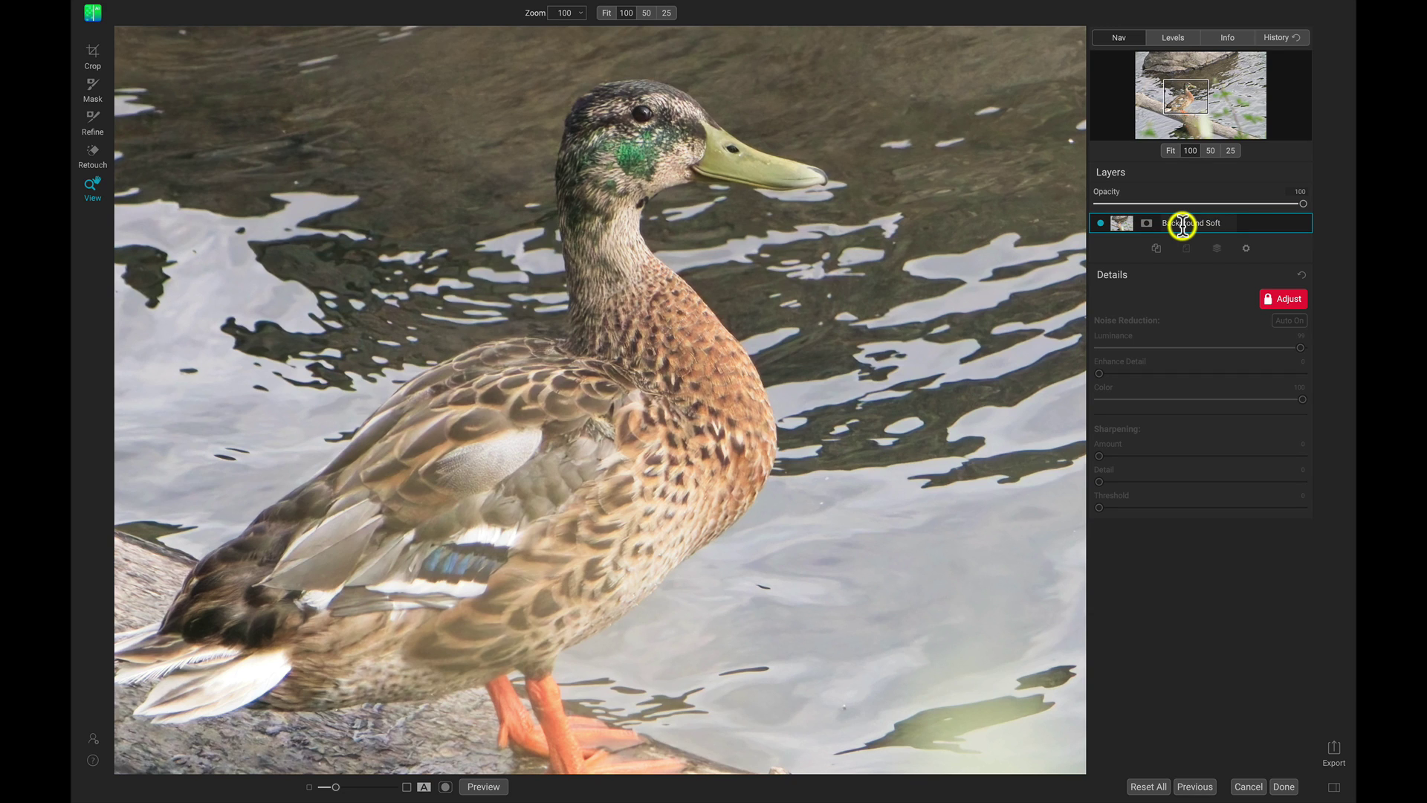
{"action": "type", "text": "ft"}
Step: Duplicate the Background Soft layer and rename the copy as Duck Sharp
{"action": "left_click", "coordinate": [1155, 249]}
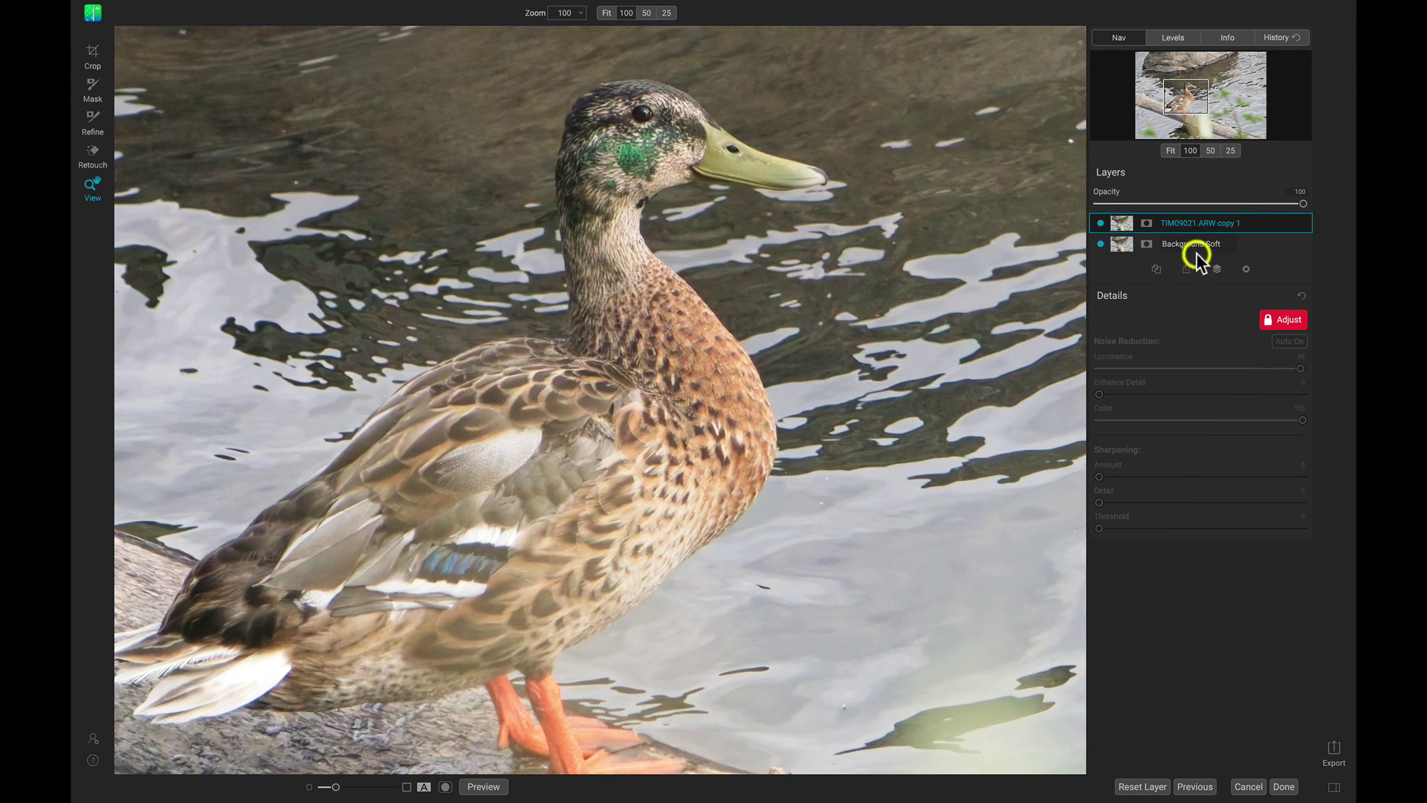
{"action": "left_click", "coordinate": [1256, 223]}
{"action": "left_click", "coordinate": [1225, 223]}
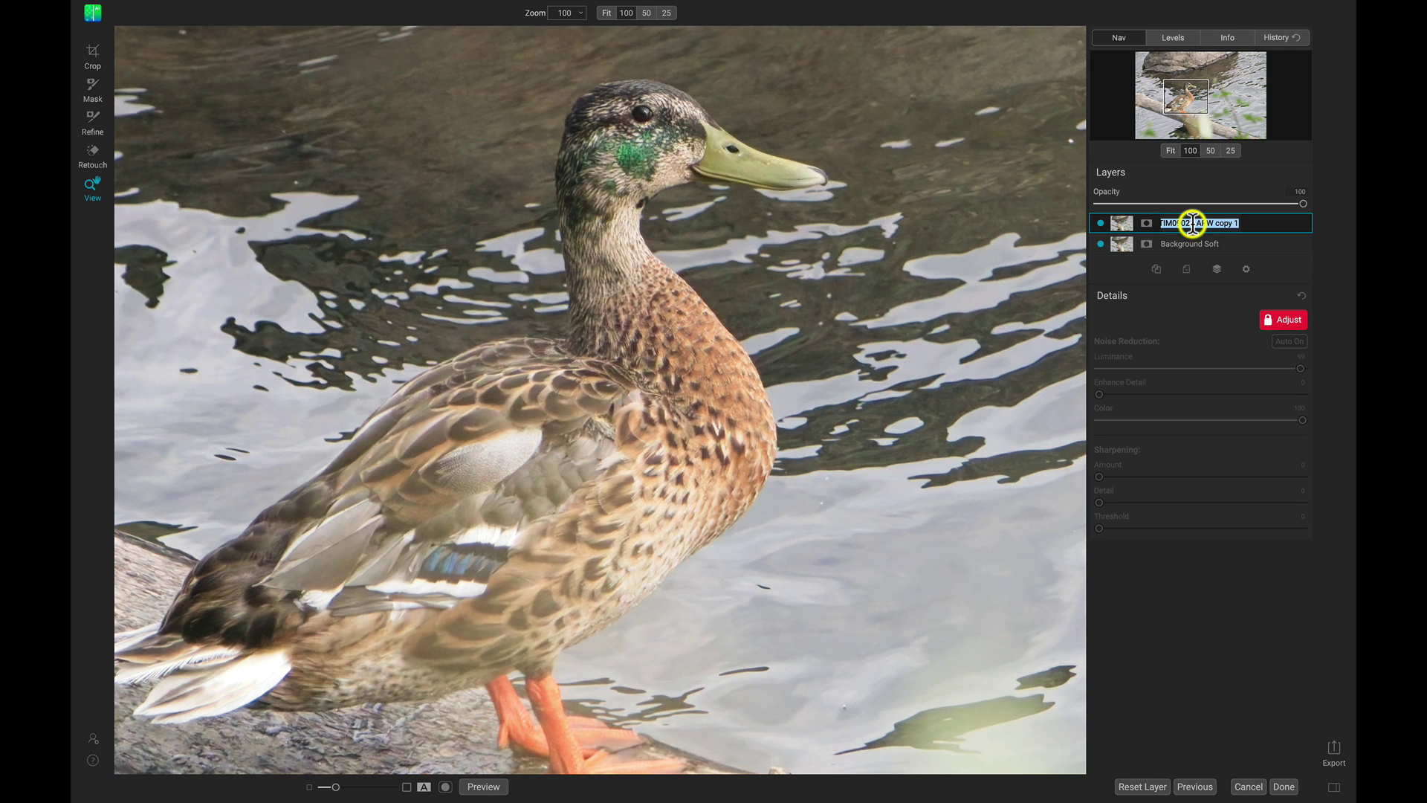
{"action": "type", "text": "Duck Sharp"}
{"action": "key", "text": "Return"}
Step: Unlock Duck Sharp's details, set Enhance Detail to 100, sharpening Amount to 39 and sharpening Detail to about 80, and apply them
{"action": "left_click", "coordinate": [1286, 320]}
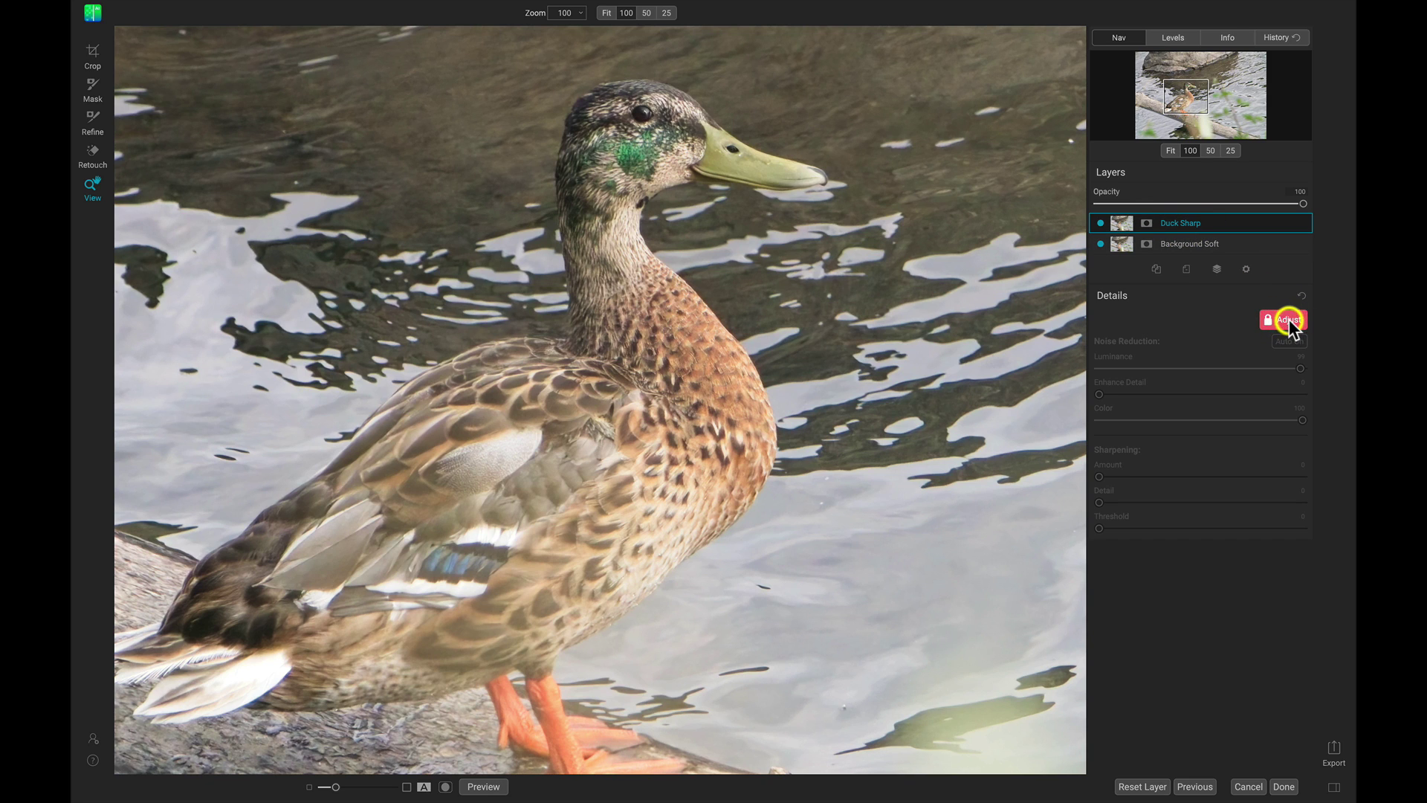
{"action": "left_click", "coordinate": [1288, 320]}
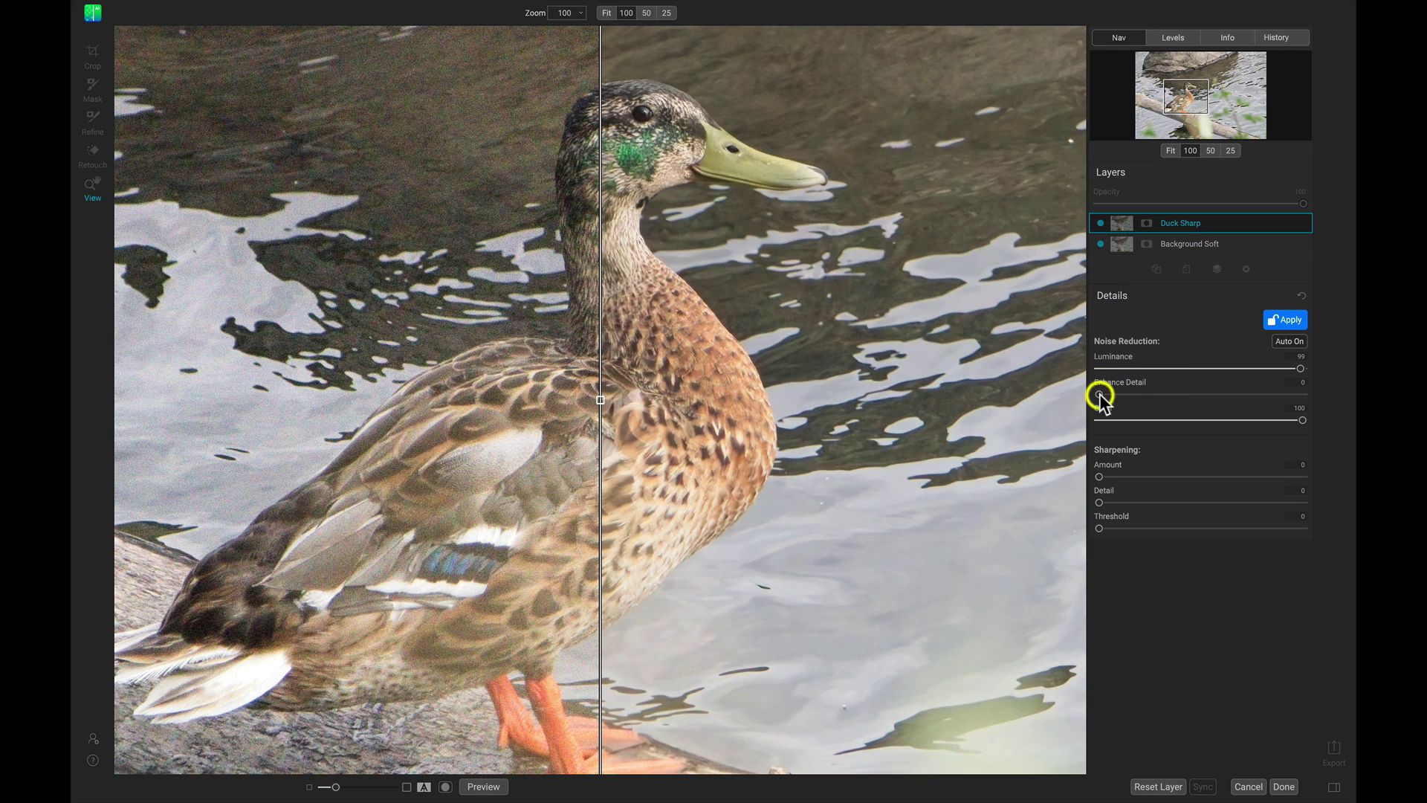
{"action": "left_click_drag", "start_coordinate": [1100, 395], "coordinate": [1317, 399]}
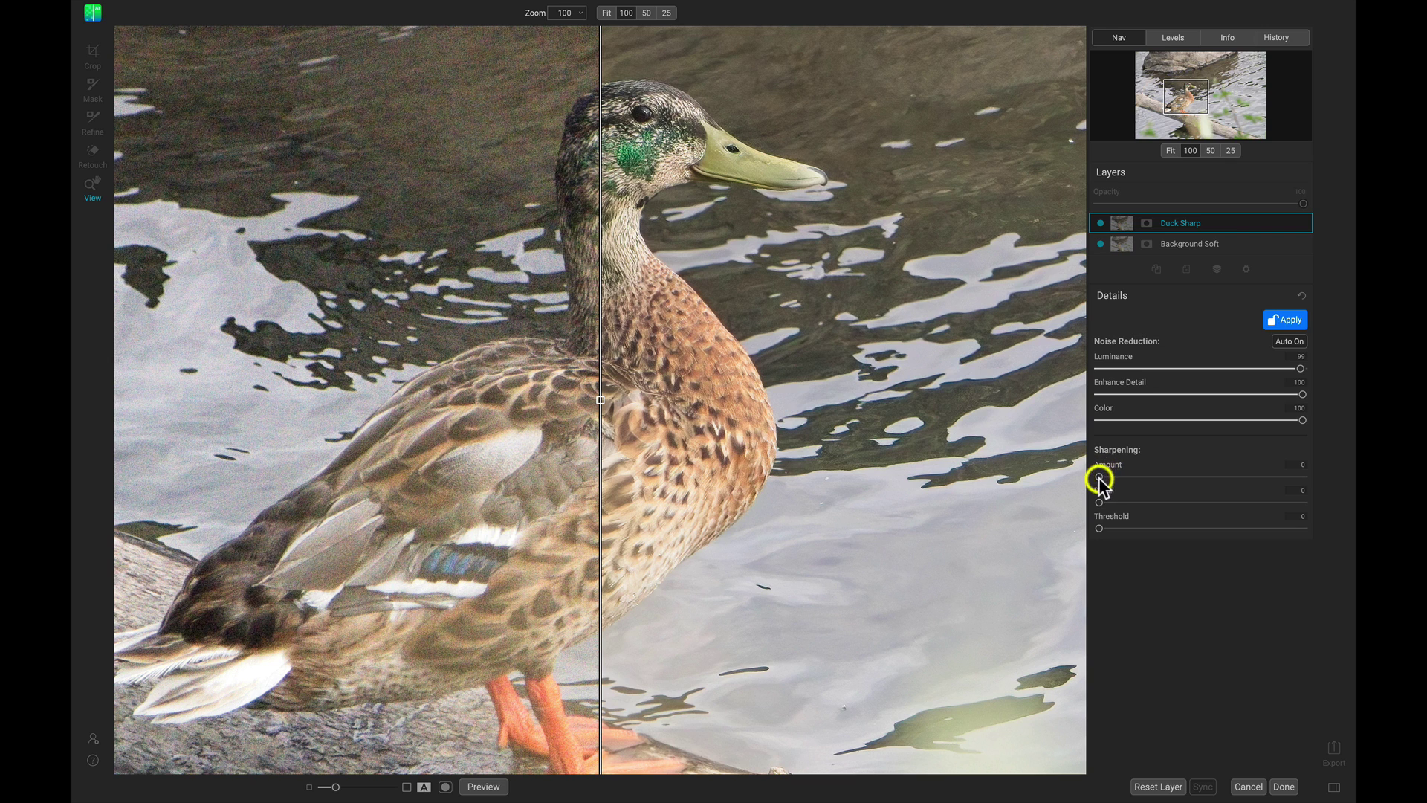
{"action": "left_click_drag", "start_coordinate": [1099, 476], "coordinate": [1179, 477]}
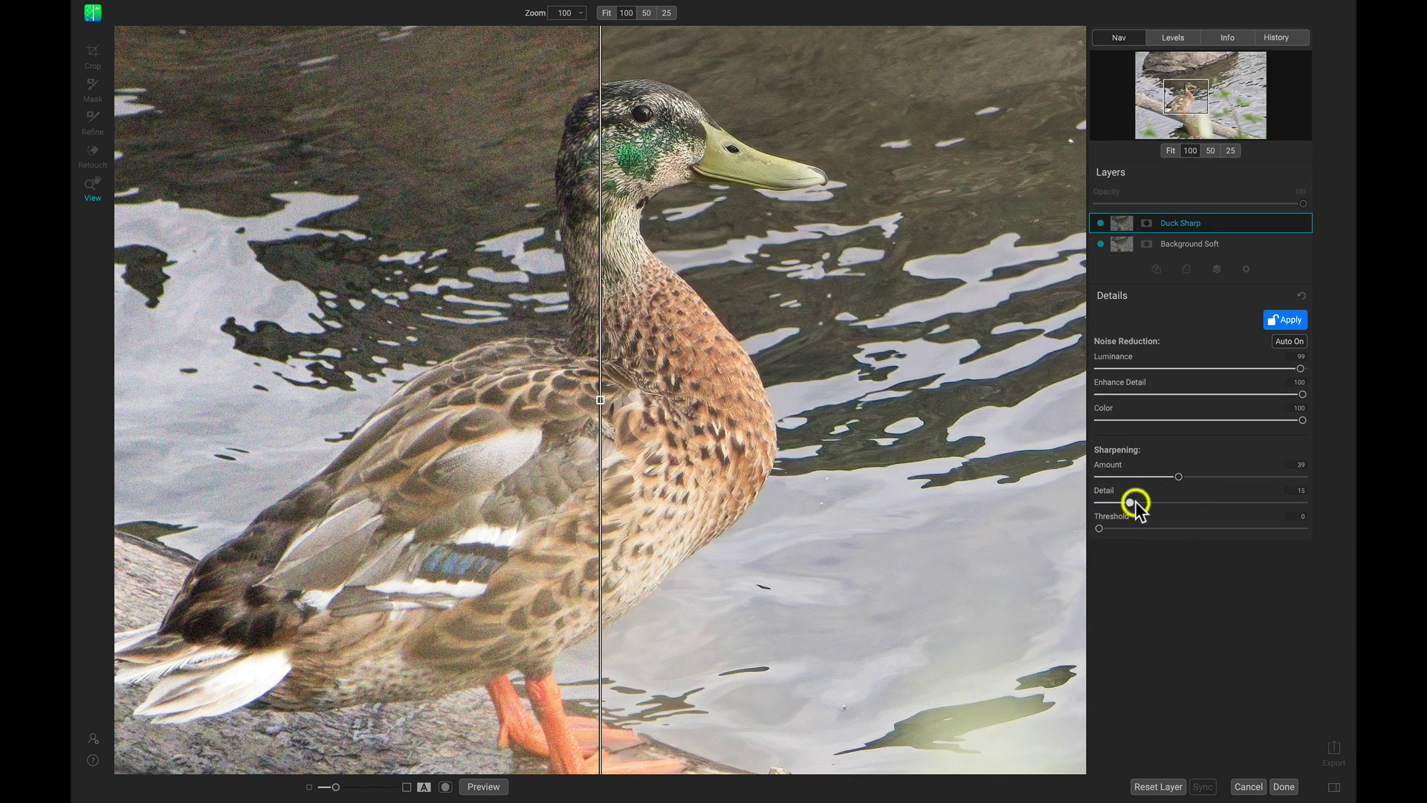
{"action": "mouse_move", "coordinate": [1135, 503]}
{"action": "left_mouse_down"}
{"action": "mouse_move", "coordinate": [1191, 497]}
{"action": "mouse_move", "coordinate": [1117, 508]}
{"action": "mouse_move", "coordinate": [1264, 503]}
{"action": "mouse_move", "coordinate": [1098, 515]}
{"action": "mouse_move", "coordinate": [1166, 503]}
{"action": "mouse_move", "coordinate": [1093, 503]}
{"action": "mouse_move", "coordinate": [1293, 497]}
{"action": "mouse_move", "coordinate": [1065, 521]}
{"action": "mouse_move", "coordinate": [1119, 510]}
{"action": "left_mouse_up"}
{"action": "mouse_move", "coordinate": [1282, 506]}
{"action": "left_mouse_down"}
{"action": "mouse_move", "coordinate": [1172, 502]}
{"action": "mouse_move", "coordinate": [1264, 508]}
{"action": "left_mouse_up"}
{"action": "left_click", "coordinate": [1294, 321]}
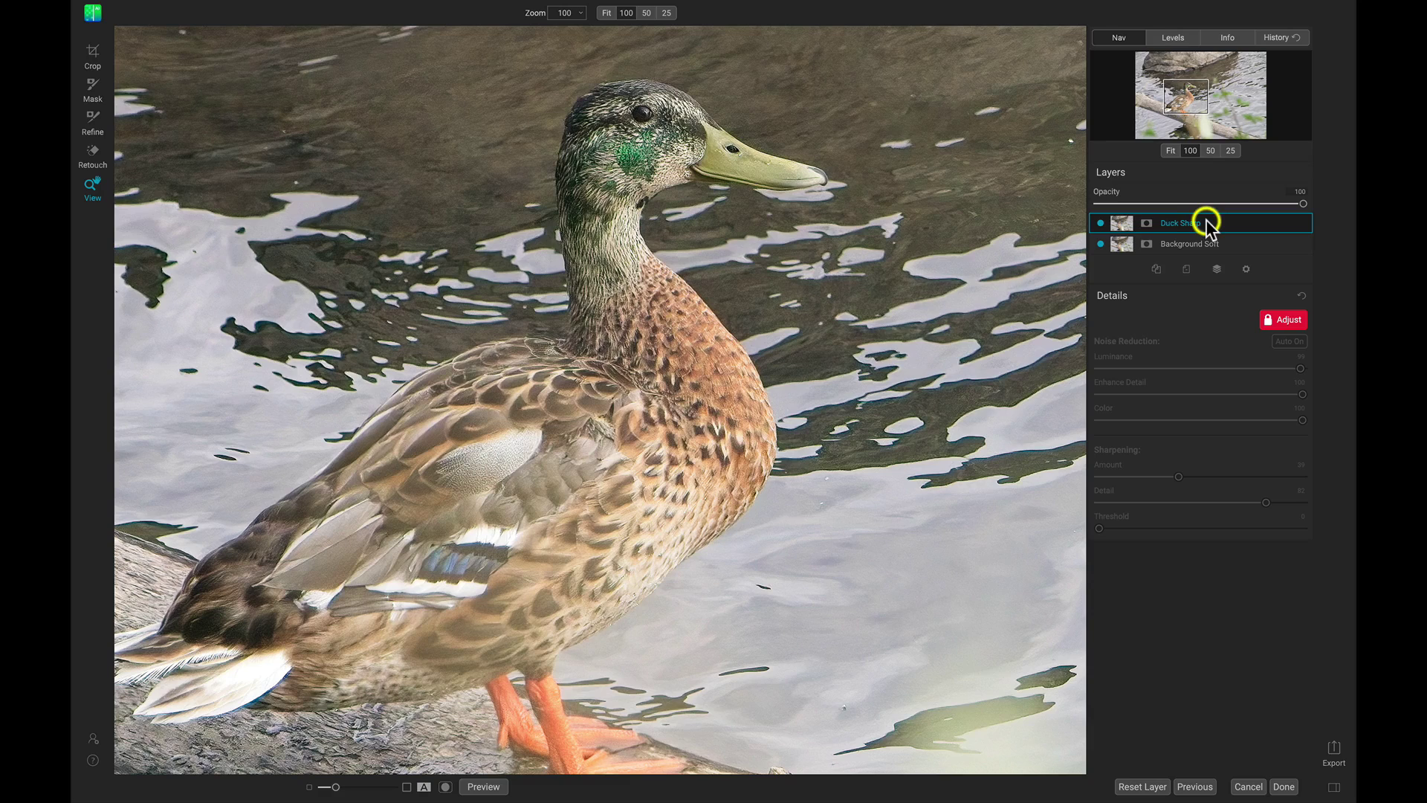
Step: Open the Duck Sharp layer's mask and set the Paint Out brush to size 200, feather 100 and opacity 100
{"action": "left_click", "coordinate": [1147, 224]}
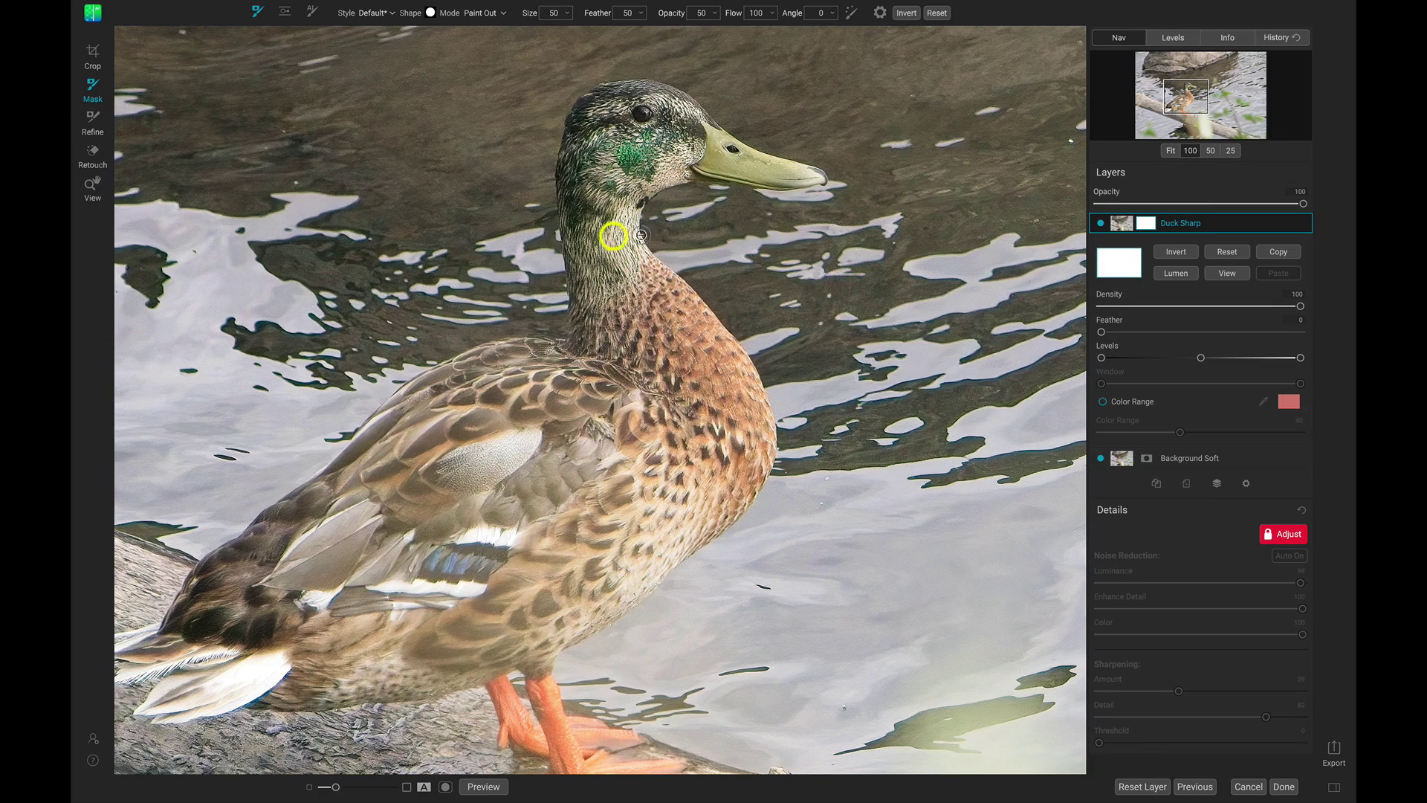
{"action": "left_click_drag", "start_coordinate": [550, 257], "coordinate": [570, 235]}
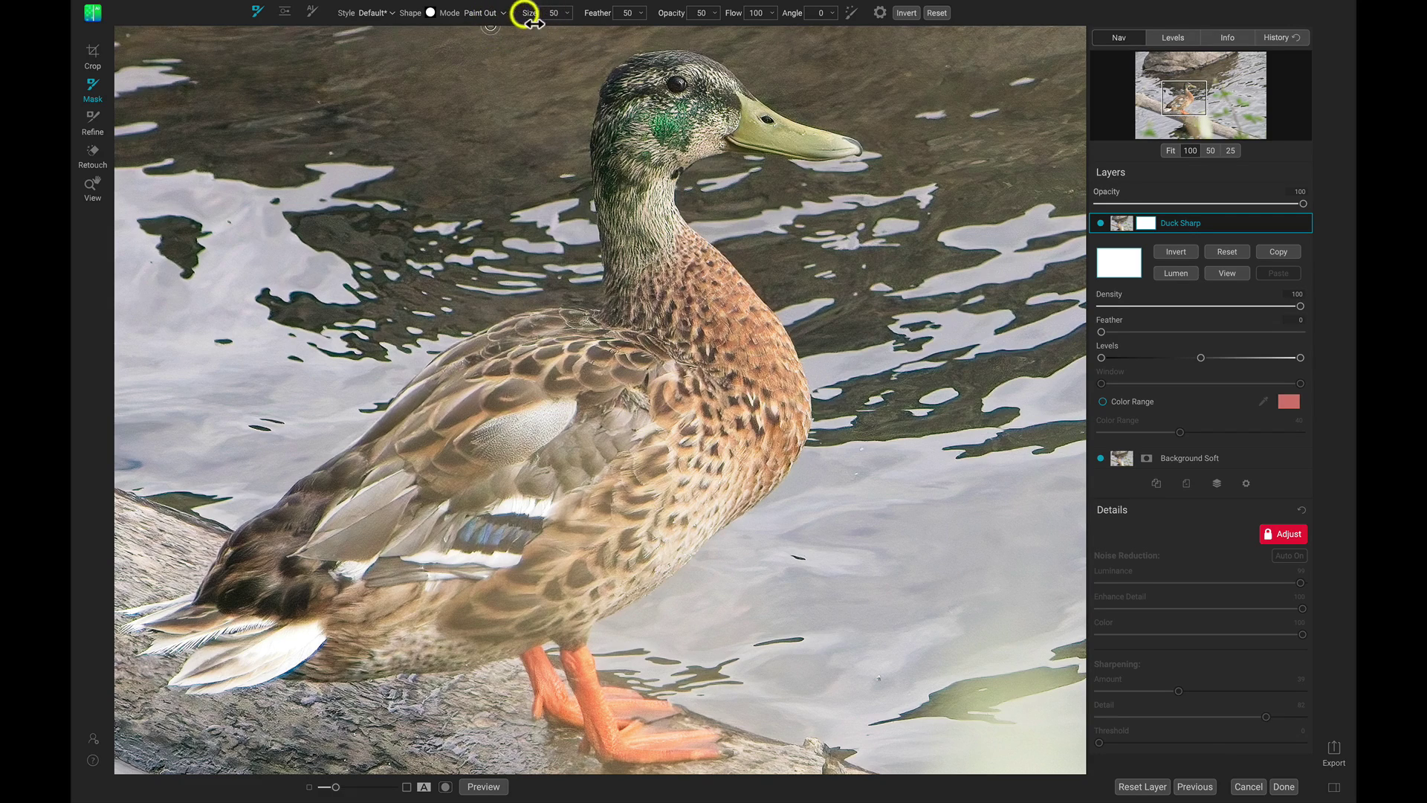
{"action": "left_click_drag", "start_coordinate": [526, 12], "coordinate": [554, 24]}
{"action": "scroll", "coordinate": [530, 14], "scroll_direction": "down", "scroll_amount": 3}
{"action": "left_click_drag", "start_coordinate": [526, 12], "coordinate": [535, 20]}
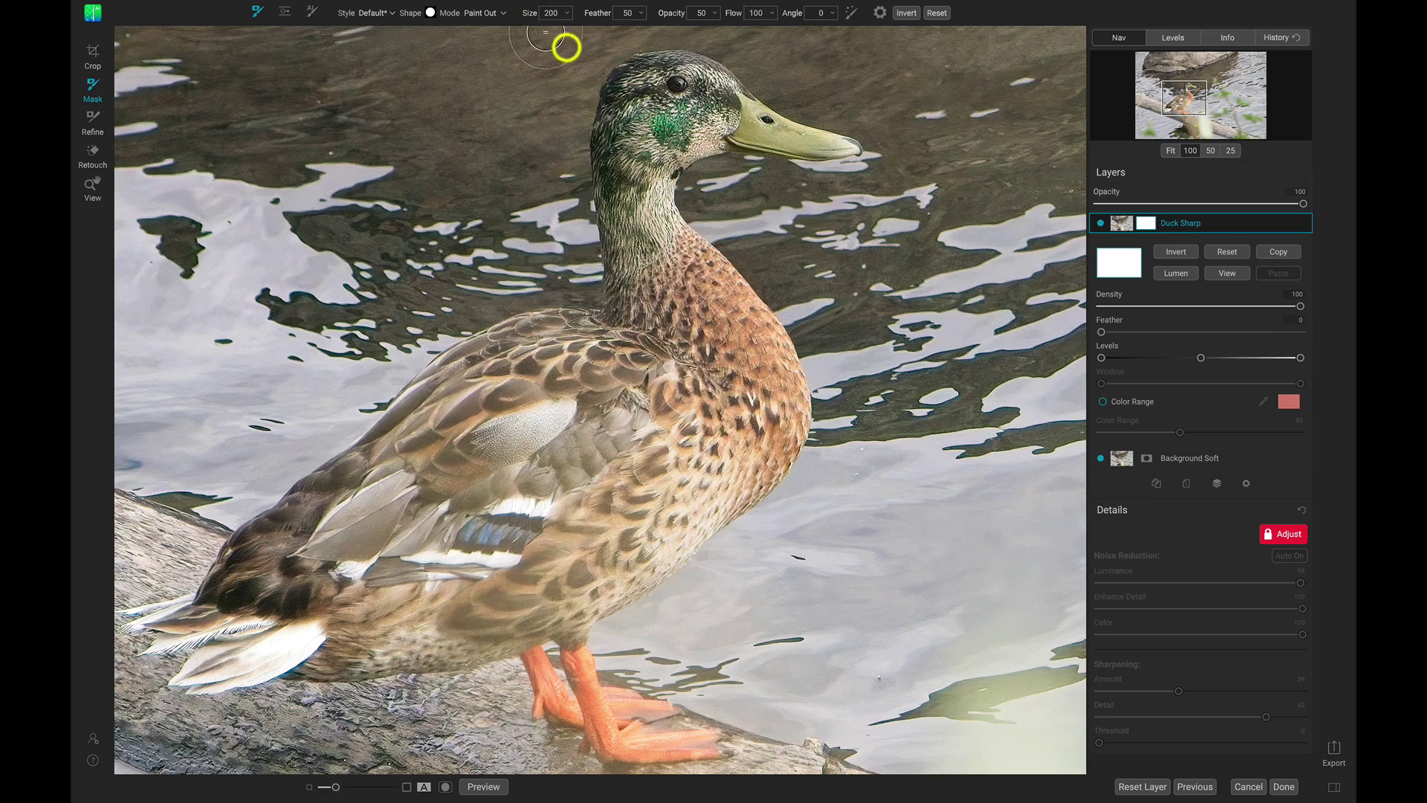
{"action": "left_click_drag", "start_coordinate": [603, 17], "coordinate": [748, 9]}
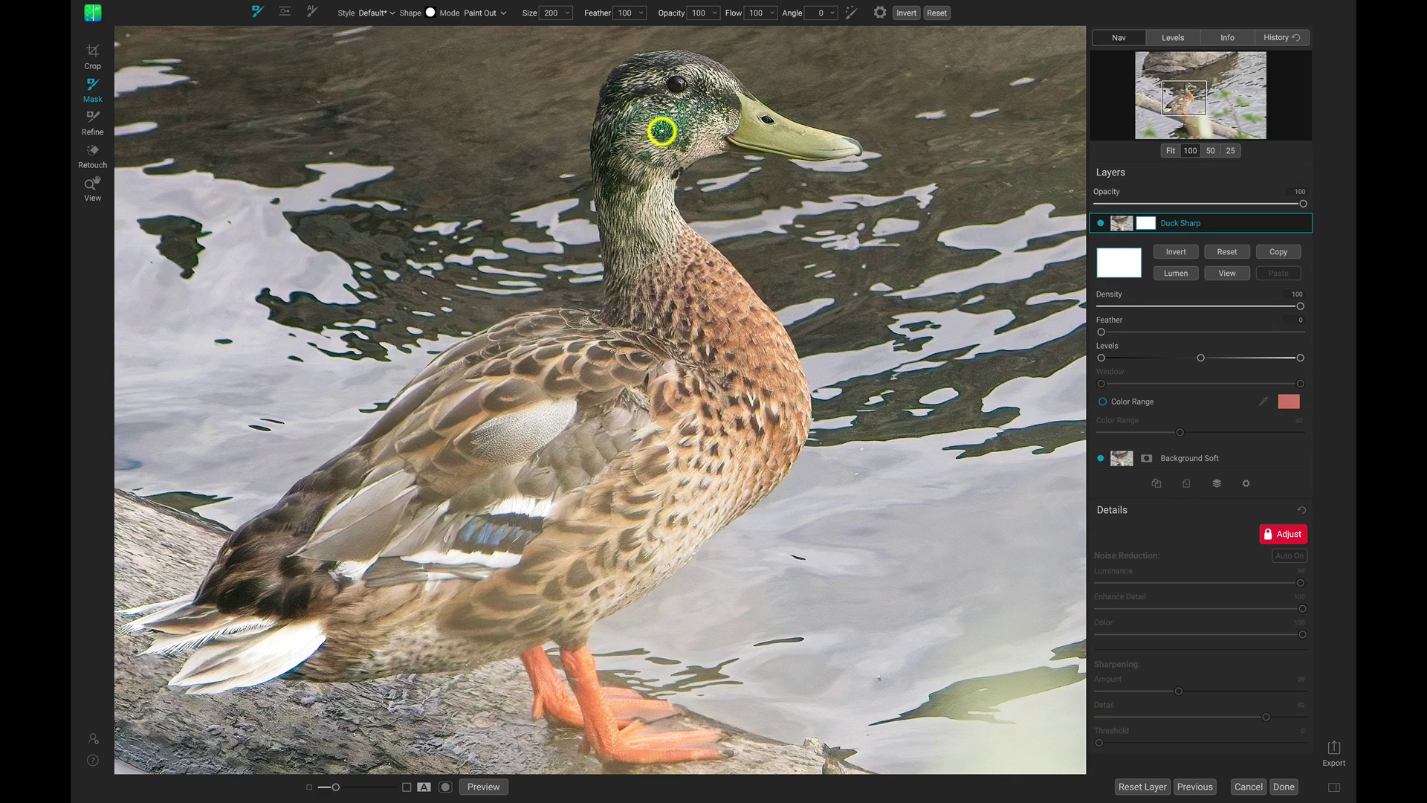
Step: Paint out the duck's head, bill and neck on the Duck Sharp mask with a size 70 brush
{"action": "key", "text": "bracketright"}
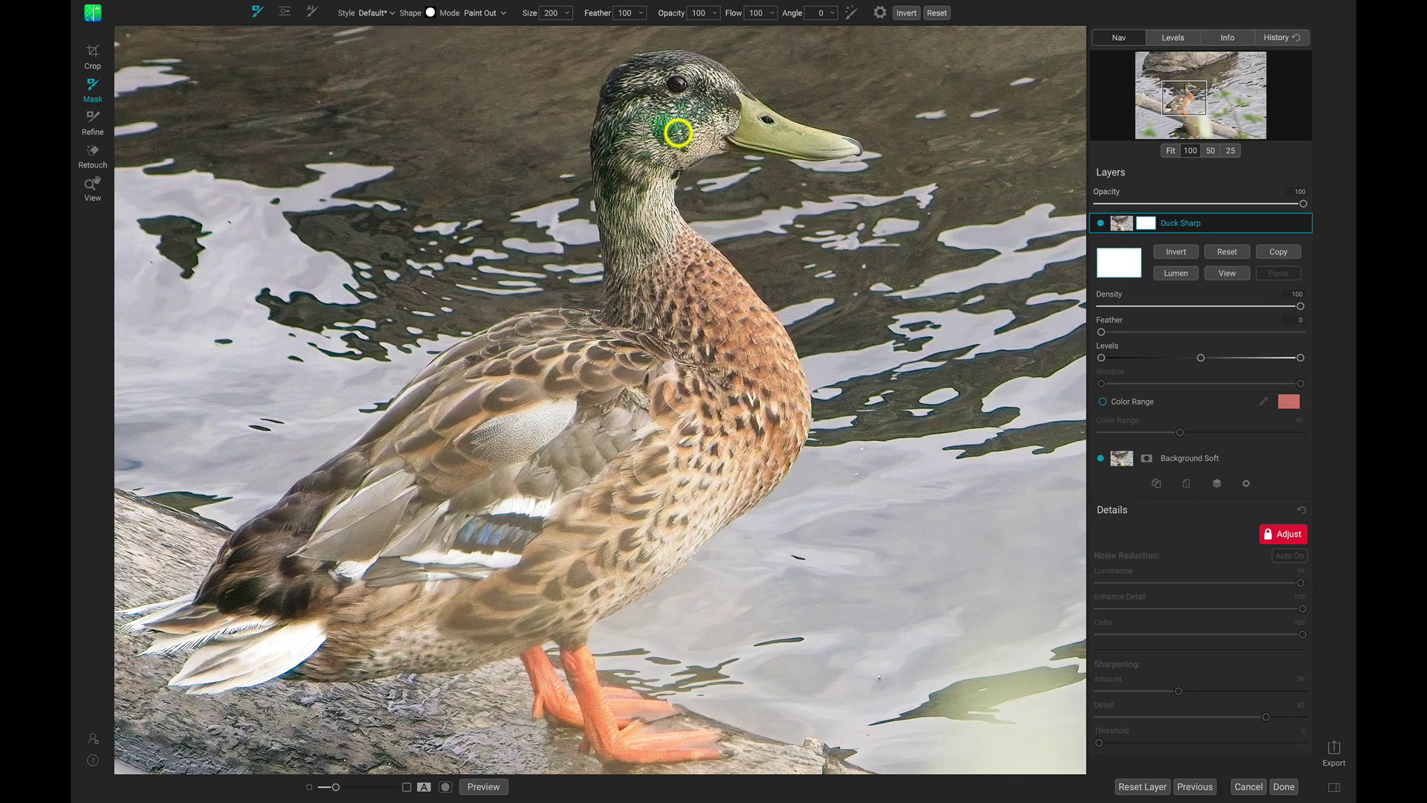
{"action": "left_click", "coordinate": [678, 133]}
{"action": "key", "text": "bracketleft"}
{"action": "key", "text": "bracketleft"}
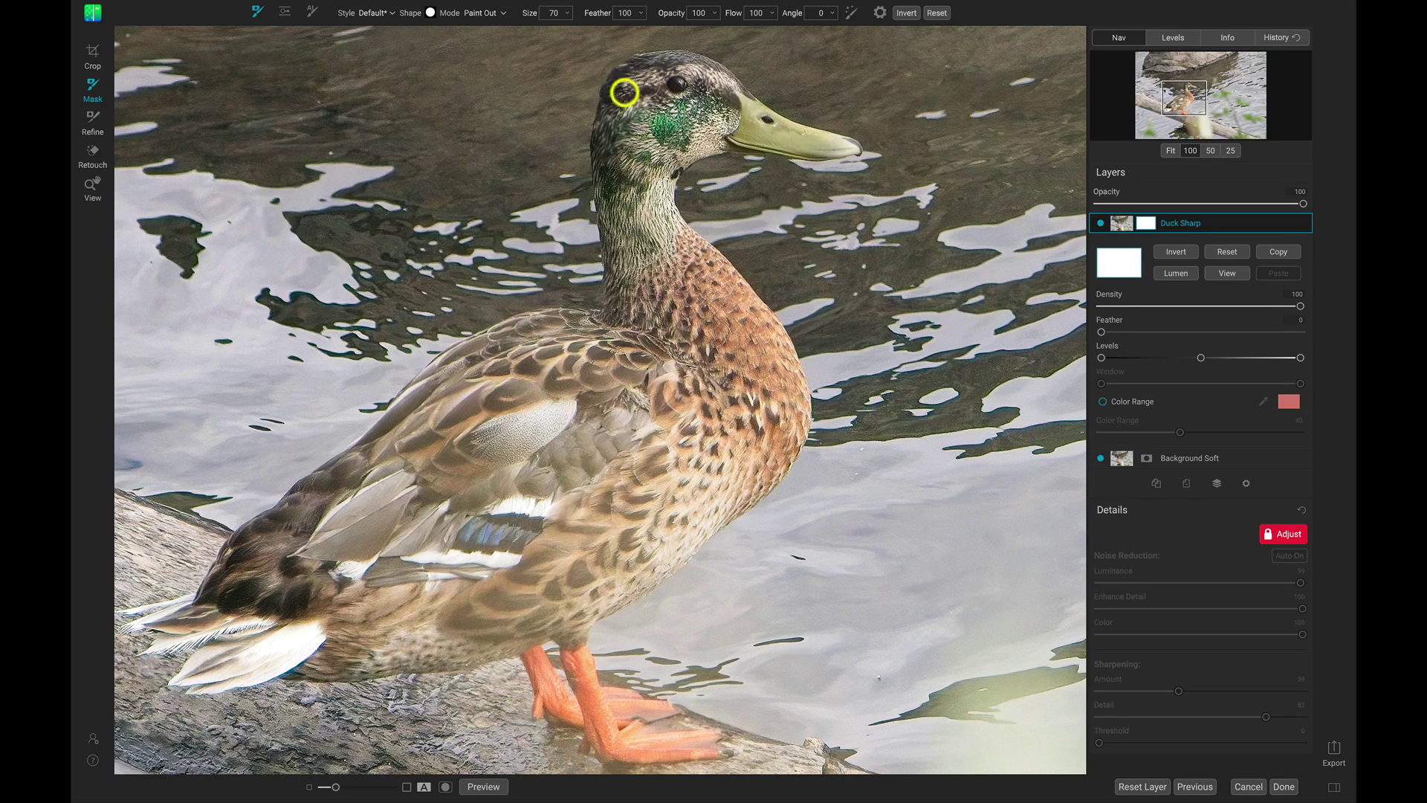
{"action": "mouse_move", "coordinate": [649, 118]}
{"action": "left_mouse_down"}
{"action": "mouse_move", "coordinate": [673, 135]}
{"action": "mouse_move", "coordinate": [733, 119]}
{"action": "mouse_move", "coordinate": [686, 146]}
{"action": "mouse_move", "coordinate": [737, 134]}
{"action": "mouse_move", "coordinate": [702, 119]}
{"action": "left_mouse_up"}
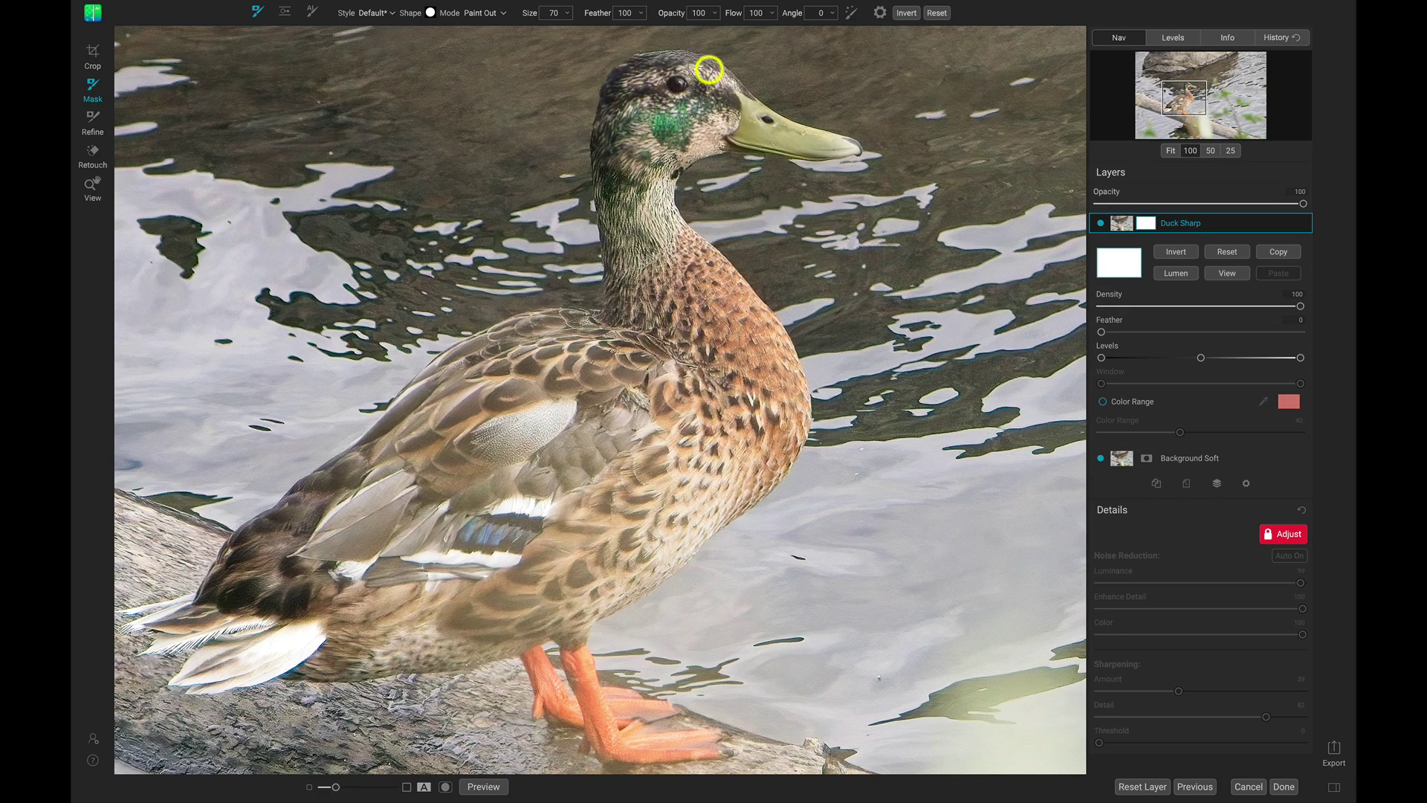
{"action": "mouse_move", "coordinate": [634, 77]}
{"action": "left_mouse_down"}
{"action": "mouse_move", "coordinate": [613, 254]}
{"action": "mouse_move", "coordinate": [613, 116]}
{"action": "mouse_move", "coordinate": [608, 213]}
{"action": "mouse_move", "coordinate": [625, 165]}
{"action": "mouse_move", "coordinate": [676, 133]}
{"action": "mouse_move", "coordinate": [651, 243]}
{"action": "mouse_move", "coordinate": [653, 192]}
{"action": "mouse_move", "coordinate": [703, 137]}
{"action": "mouse_move", "coordinate": [840, 143]}
{"action": "mouse_move", "coordinate": [677, 143]}
{"action": "mouse_move", "coordinate": [657, 165]}
{"action": "mouse_move", "coordinate": [659, 270]}
{"action": "mouse_move", "coordinate": [636, 224]}
{"action": "mouse_move", "coordinate": [642, 147]}
{"action": "mouse_move", "coordinate": [633, 259]}
{"action": "mouse_move", "coordinate": [671, 153]}
{"action": "mouse_move", "coordinate": [668, 200]}
{"action": "mouse_move", "coordinate": [697, 282]}
{"action": "mouse_move", "coordinate": [677, 239]}
{"action": "mouse_move", "coordinate": [717, 298]}
{"action": "mouse_move", "coordinate": [646, 297]}
{"action": "mouse_move", "coordinate": [638, 234]}
{"action": "mouse_move", "coordinate": [618, 330]}
{"action": "mouse_move", "coordinate": [619, 233]}
{"action": "mouse_move", "coordinate": [631, 300]}
{"action": "mouse_move", "coordinate": [669, 357]}
{"action": "mouse_move", "coordinate": [662, 227]}
{"action": "mouse_move", "coordinate": [678, 287]}
{"action": "left_mouse_up"}
Step: Paint out the duck's body on the Duck Sharp mask with a size 300 brush
{"action": "key", "text": "bracketright"}
{"action": "key", "text": "bracketright"}
{"action": "key", "text": "bracketright"}
{"action": "key", "text": "bracketright"}
{"action": "key", "text": "bracketright"}
{"action": "mouse_move", "coordinate": [593, 396]}
{"action": "left_mouse_down"}
{"action": "mouse_move", "coordinate": [631, 382]}
{"action": "mouse_move", "coordinate": [714, 400]}
{"action": "mouse_move", "coordinate": [766, 388]}
{"action": "left_mouse_up"}
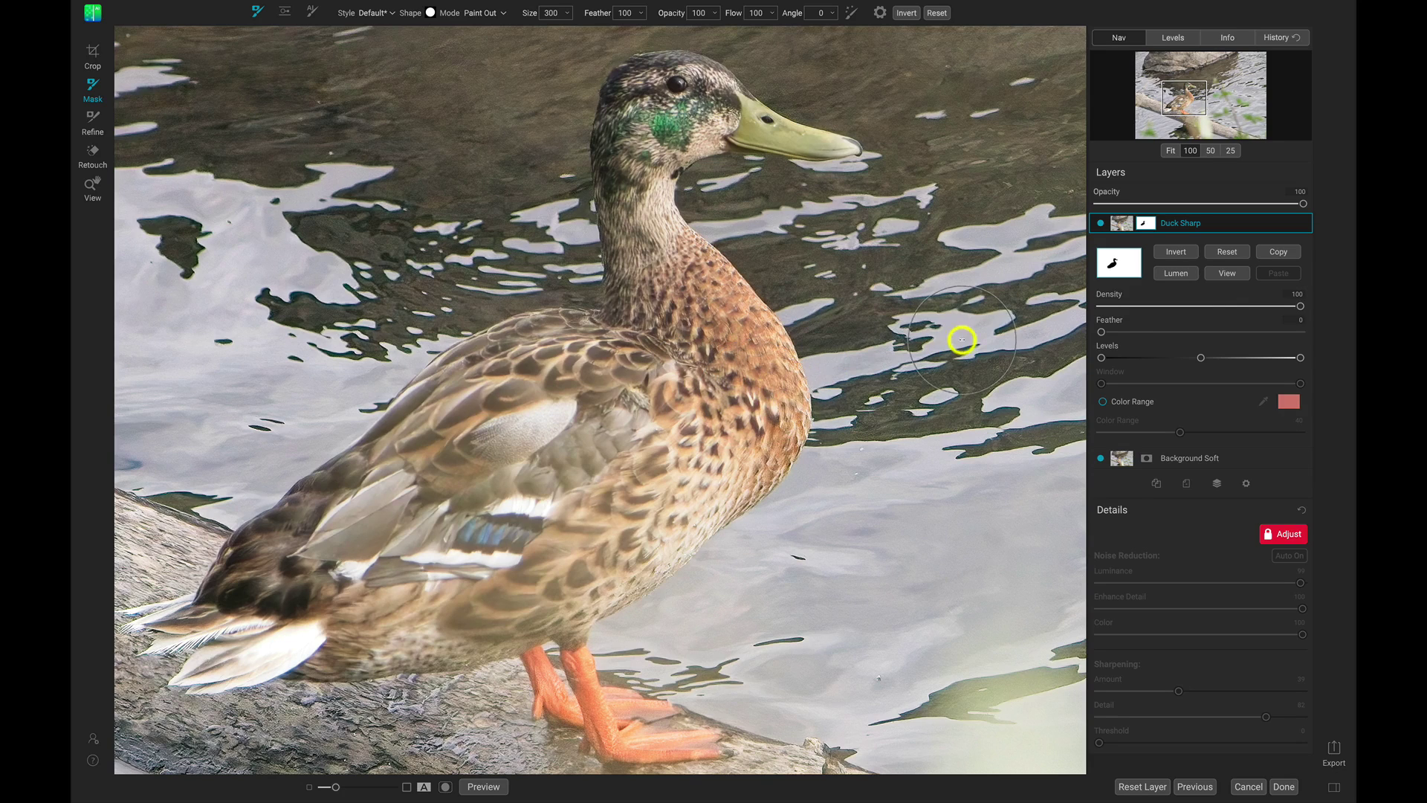
Step: Display the Duck Sharp mask, fill the missed spots on the duck's head with a size 70 brush, and return to the photo
{"action": "left_click", "coordinate": [1232, 273]}
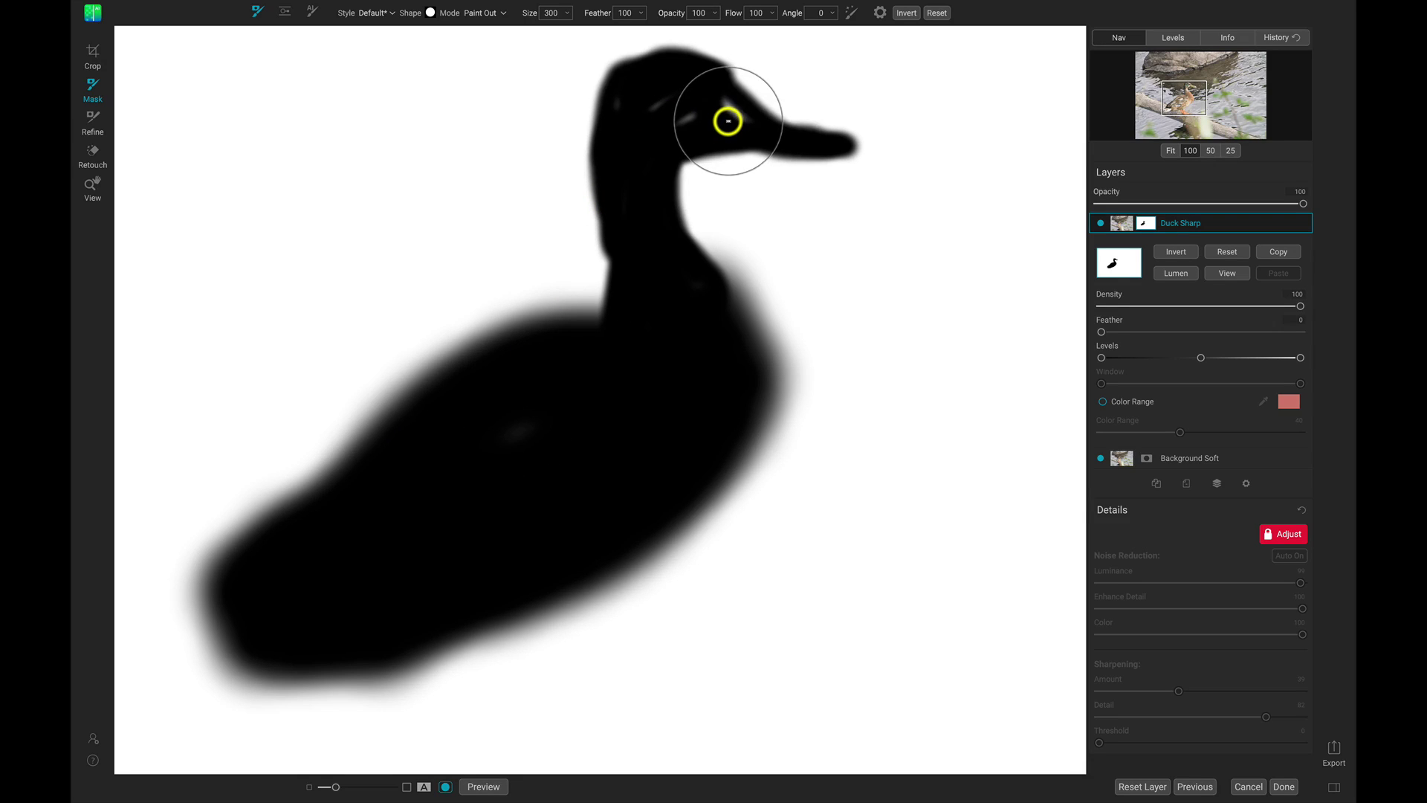
{"action": "key", "text": "bracketleft"}
{"action": "key", "text": "bracketleft"}
{"action": "key", "text": "bracketleft"}
{"action": "key", "text": "bracketleft"}
{"action": "key", "text": "bracketleft"}
{"action": "key", "text": "bracketleft"}
{"action": "key", "text": "bracketleft"}
{"action": "key", "text": "bracketleft"}
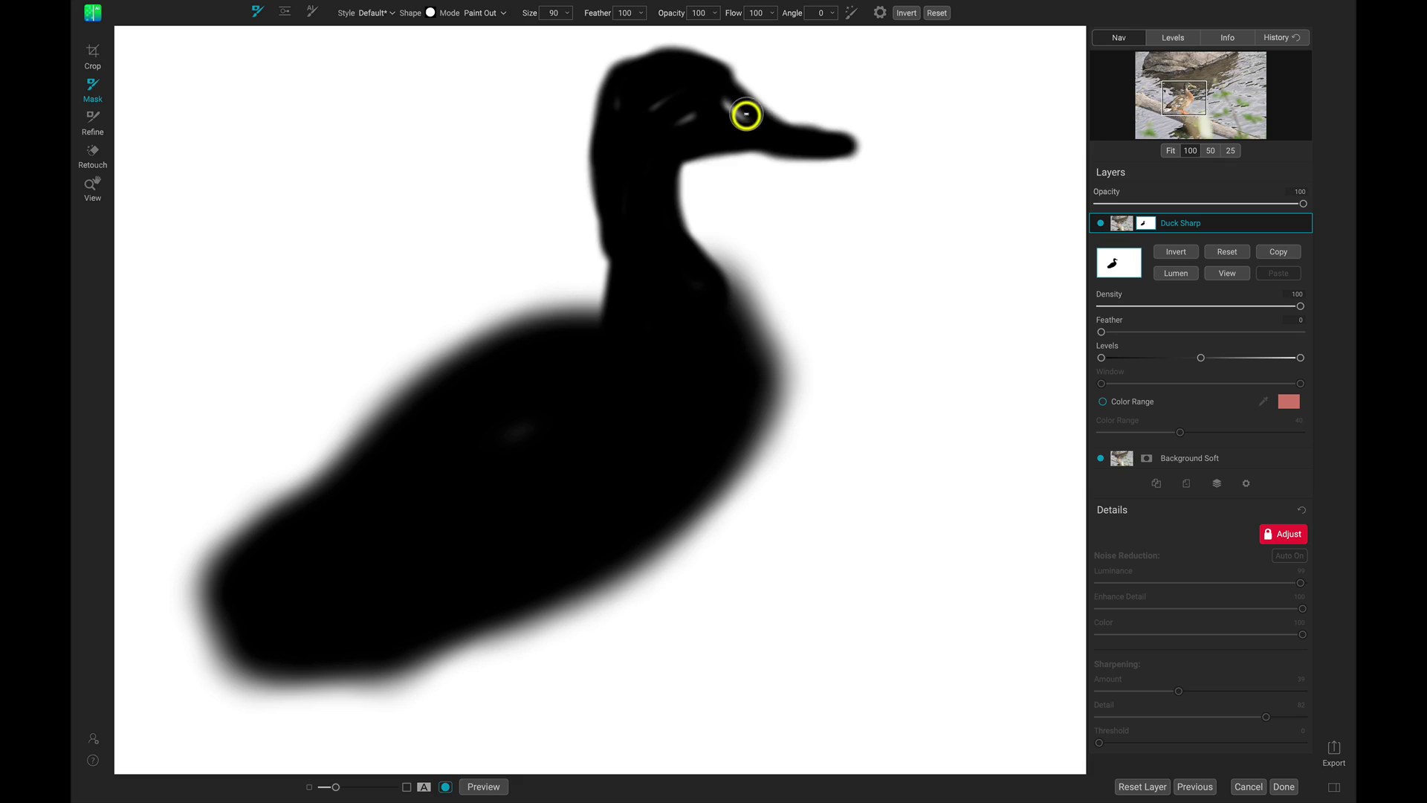
{"action": "mouse_move", "coordinate": [714, 99]}
{"action": "left_mouse_down"}
{"action": "mouse_move", "coordinate": [683, 115]}
{"action": "mouse_move", "coordinate": [700, 108]}
{"action": "mouse_move", "coordinate": [618, 112]}
{"action": "mouse_move", "coordinate": [674, 92]}
{"action": "left_mouse_up"}
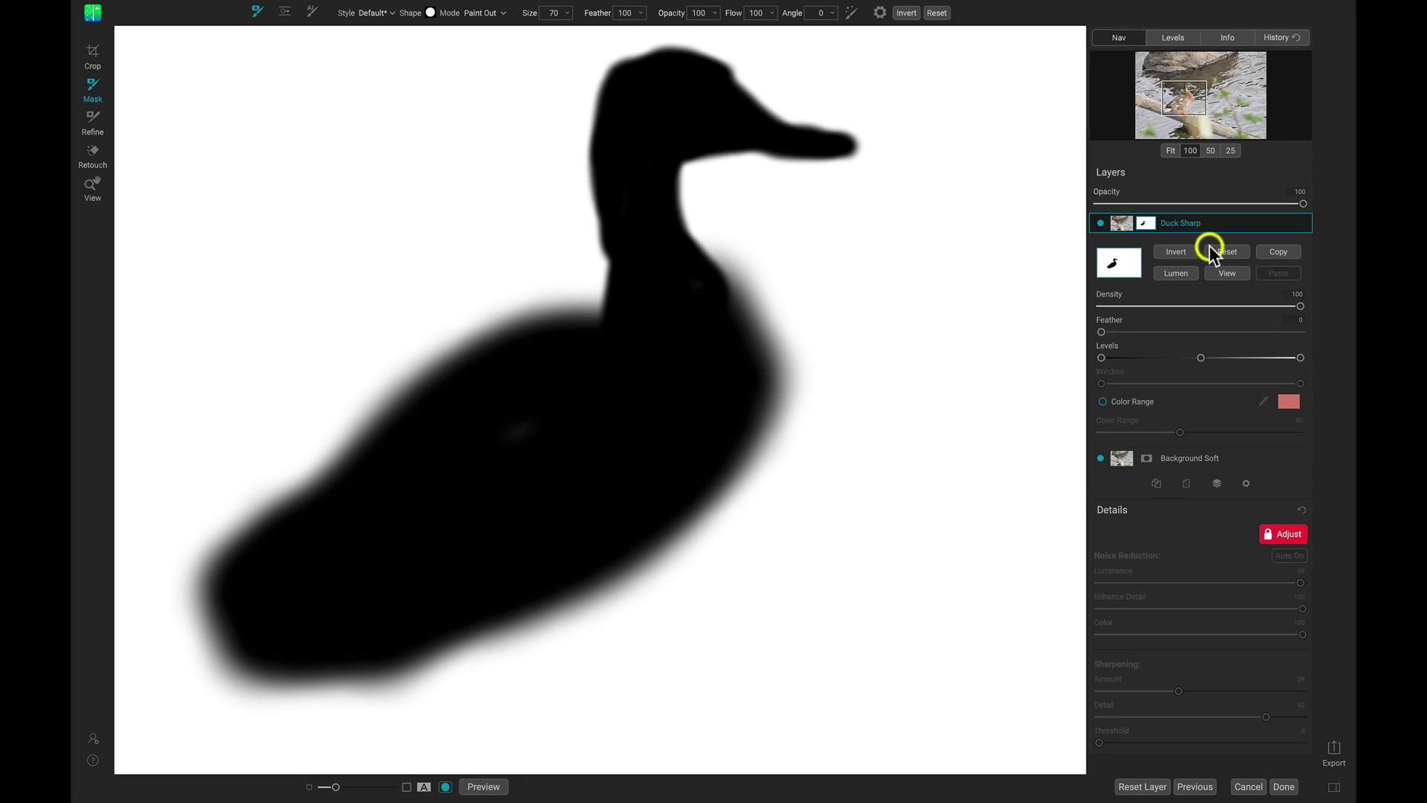
{"action": "left_click", "coordinate": [1225, 272]}
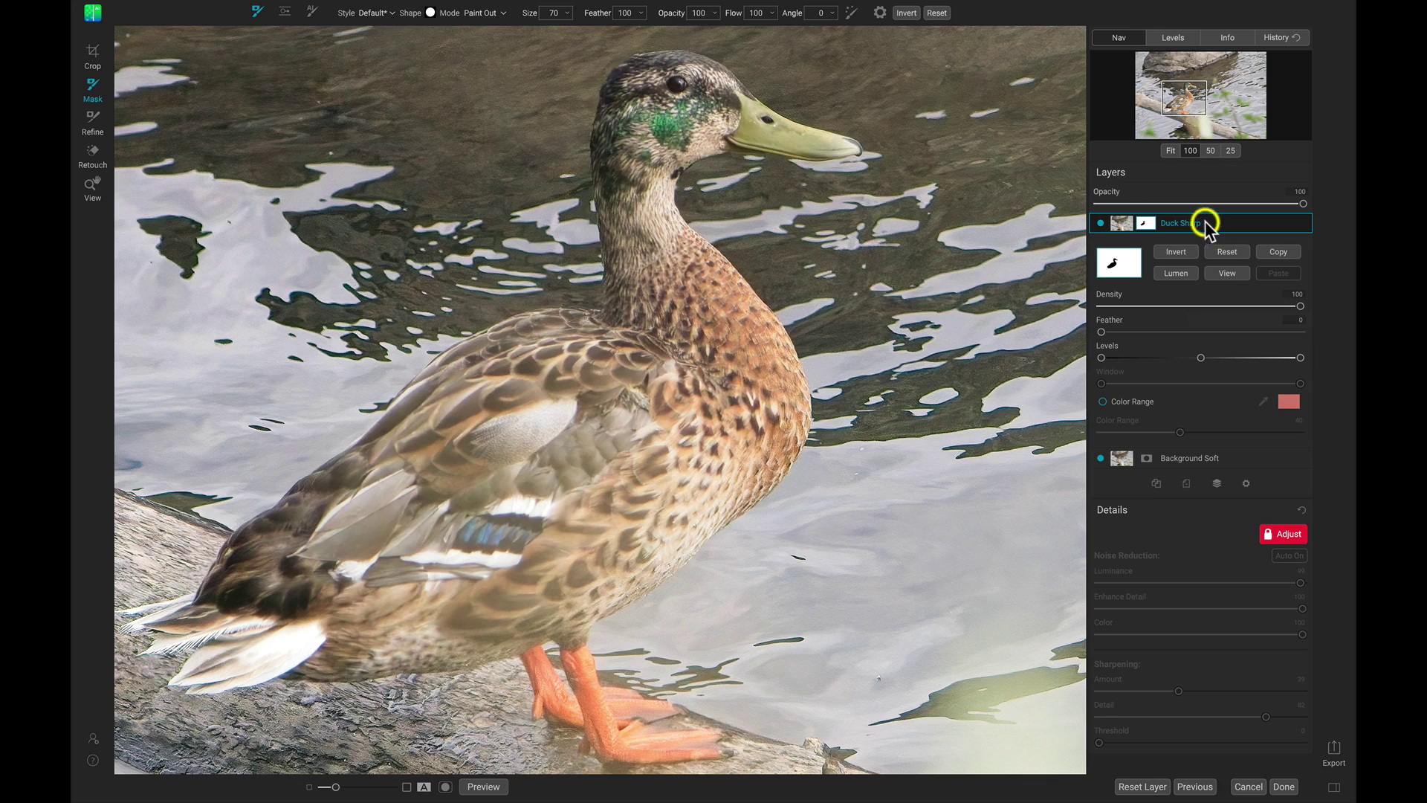
Step: Invert the Duck Sharp mask so the sharpened layer affects only the duck, and check the mask view
{"action": "left_click", "coordinate": [1176, 251]}
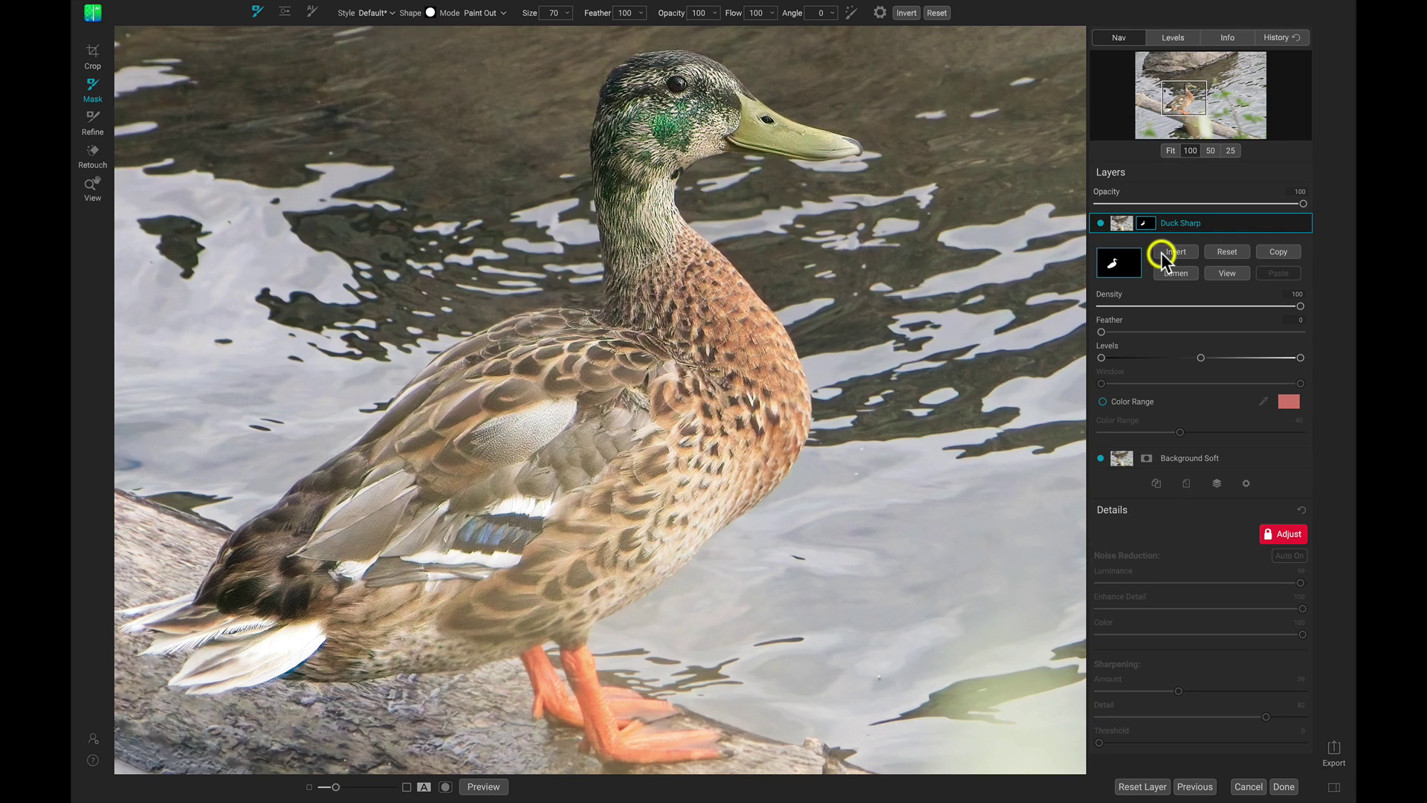
{"action": "left_click", "coordinate": [1230, 274]}
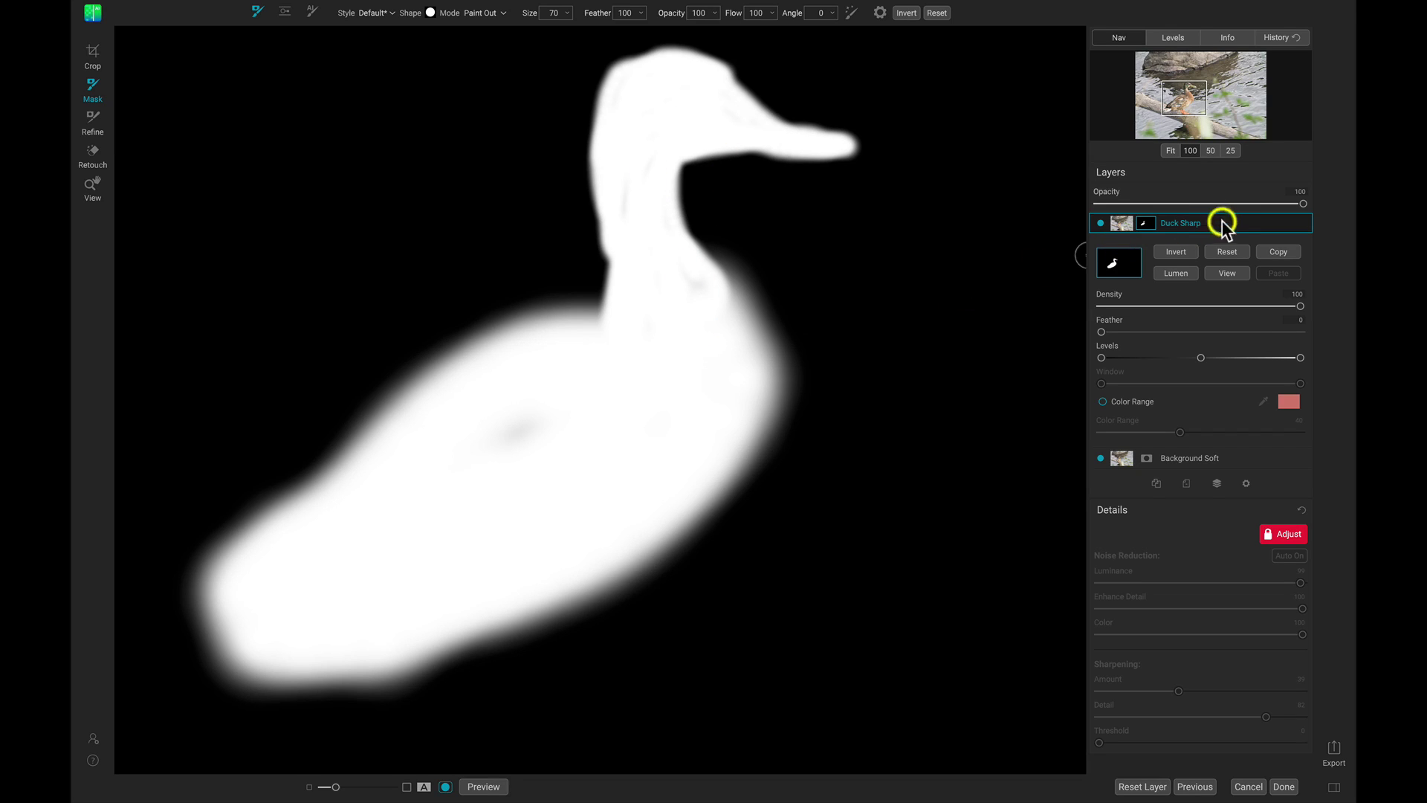
{"action": "left_click", "coordinate": [1230, 273]}
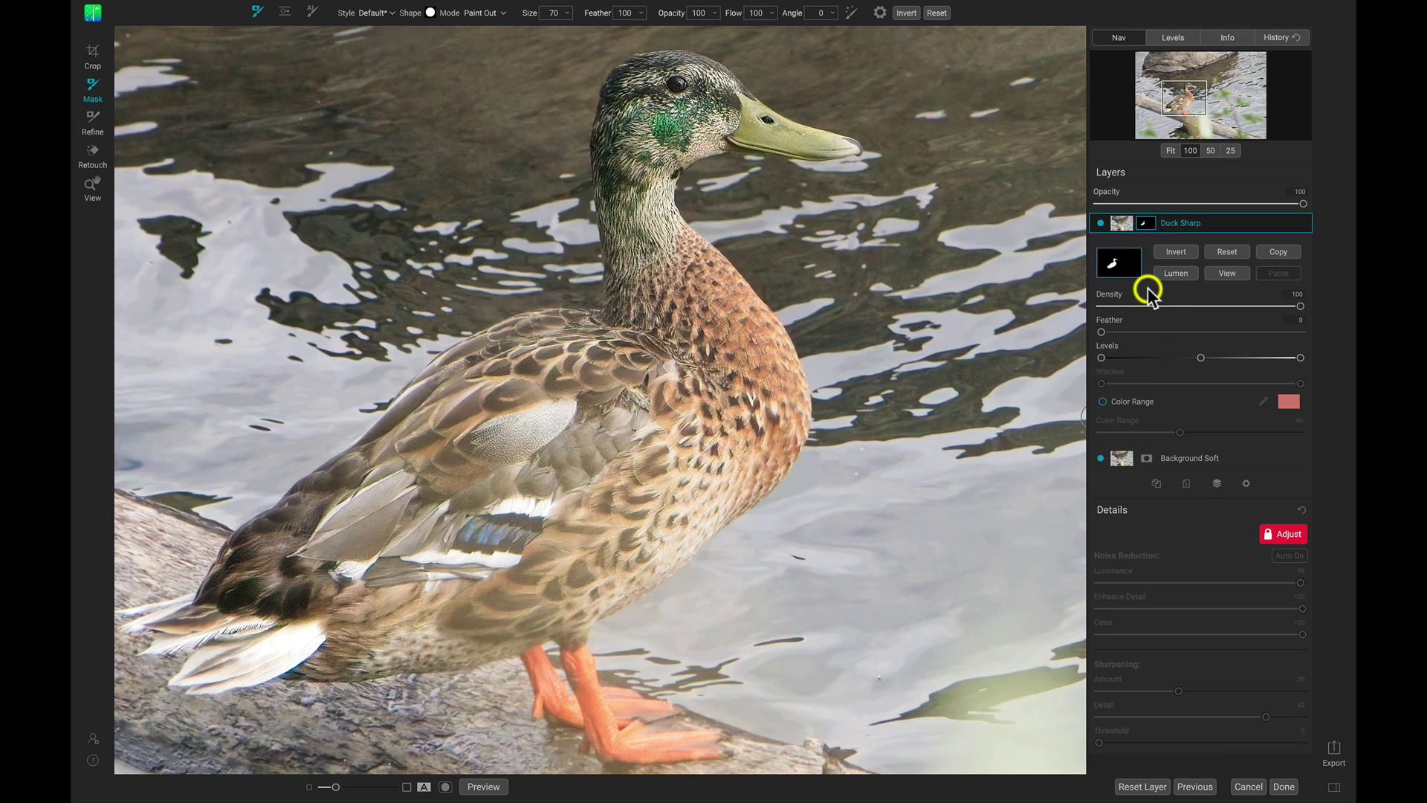
Step: Toggle the Duck Sharp layer's visibility to compare the duck with and without sharpening, and view the photo at 66.66% zoom
{"action": "key", "text": "z"}
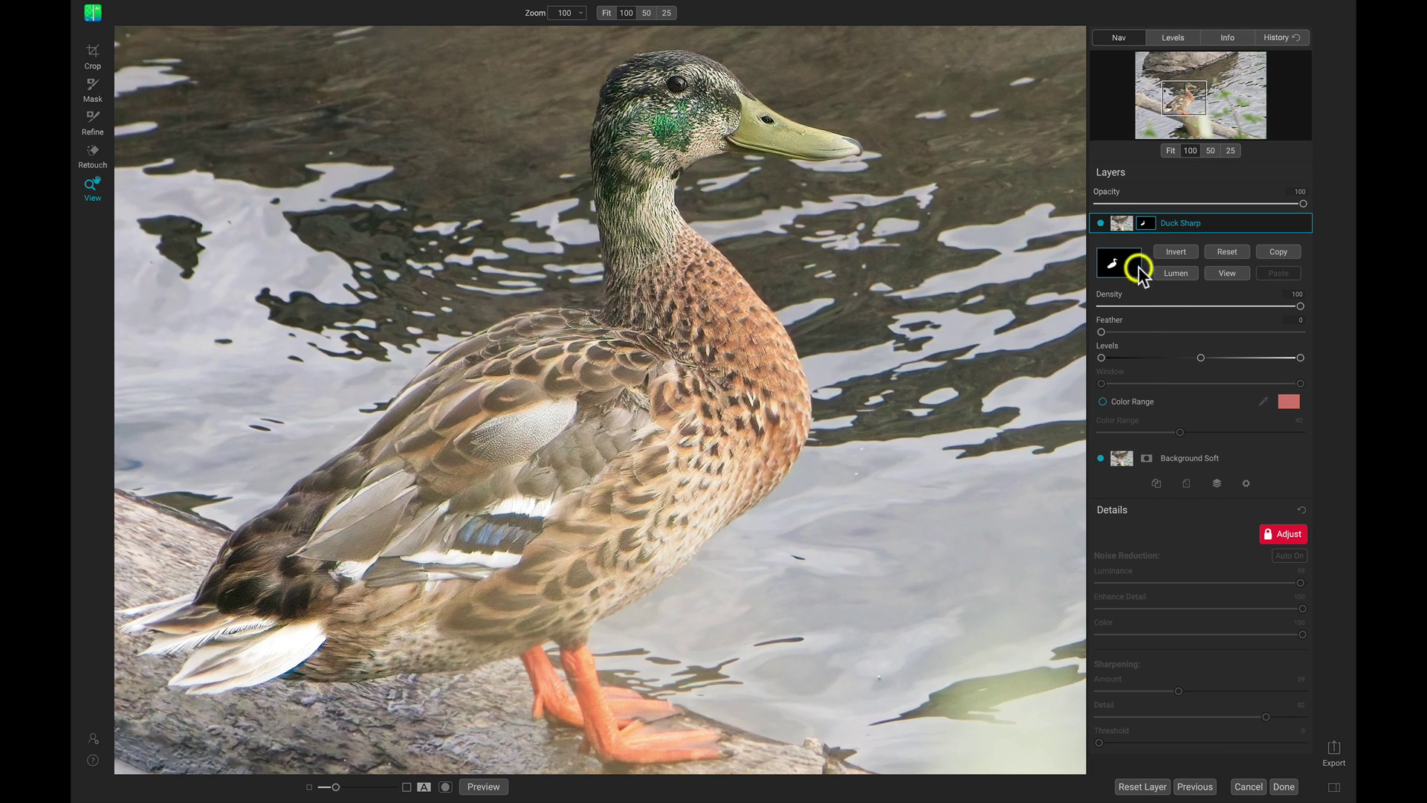
{"action": "left_click", "coordinate": [1100, 224]}
{"action": "left_click", "coordinate": [1100, 222]}
{"action": "left_click", "coordinate": [1100, 222]}
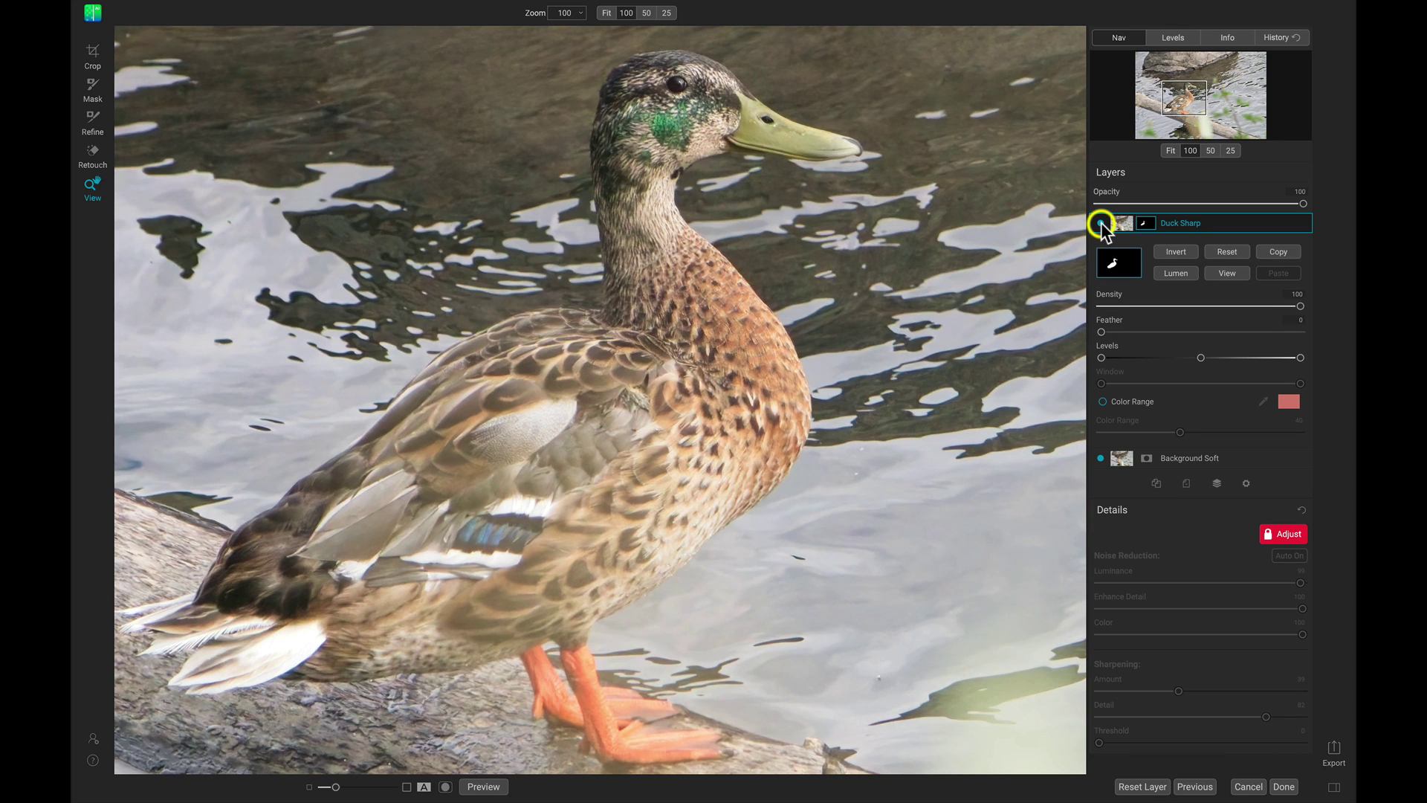
{"action": "left_click", "coordinate": [1100, 223]}
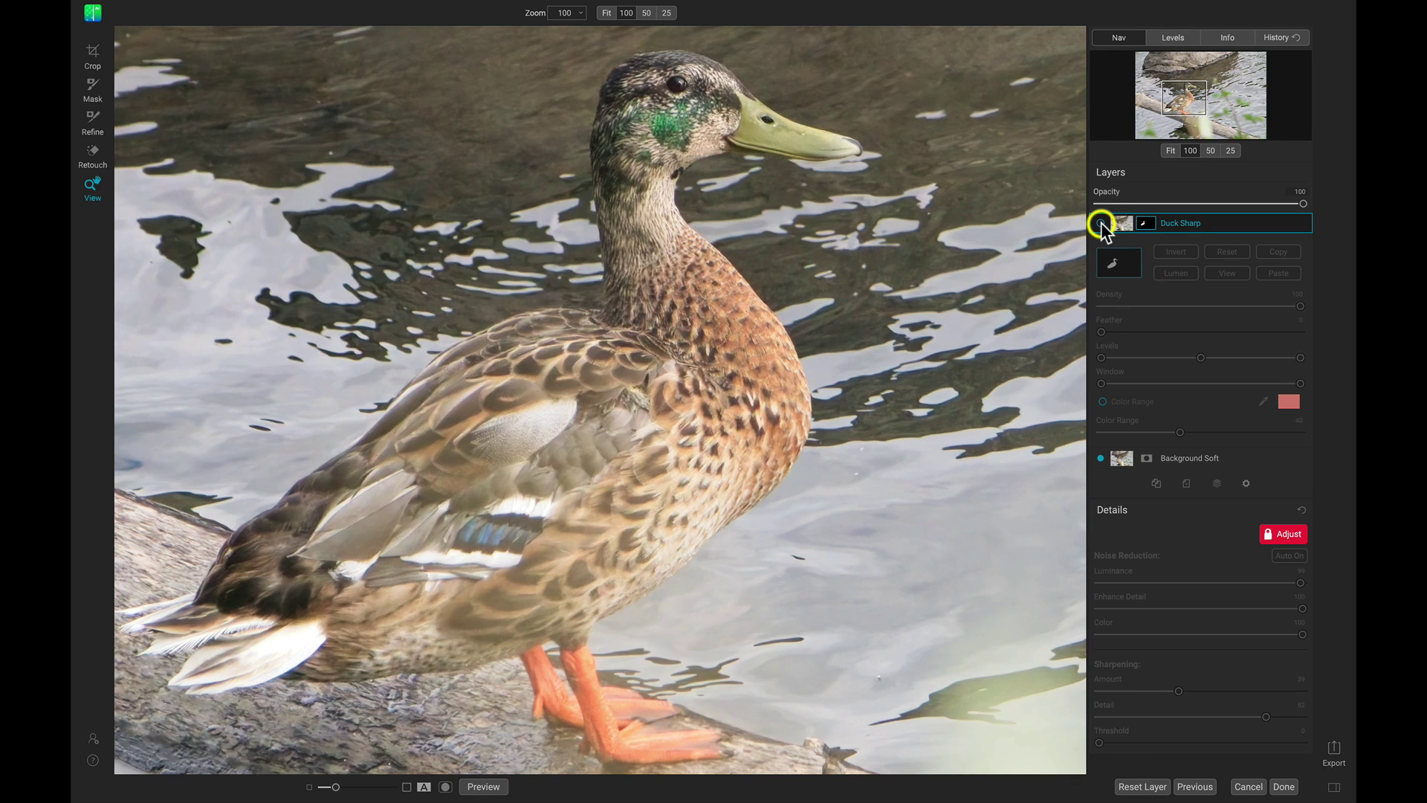
{"action": "left_click", "coordinate": [1099, 222]}
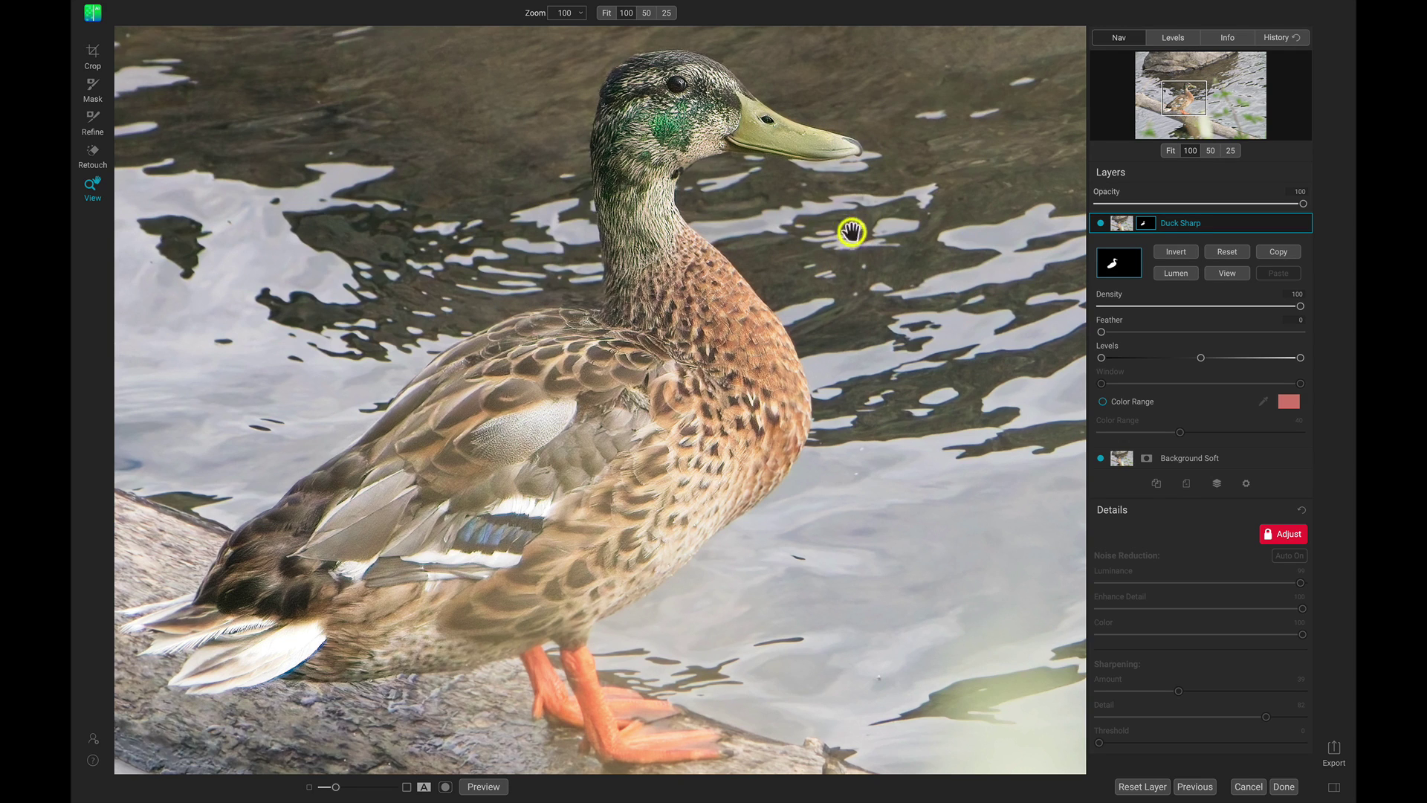
{"action": "key", "text": "ctrl+minus"}
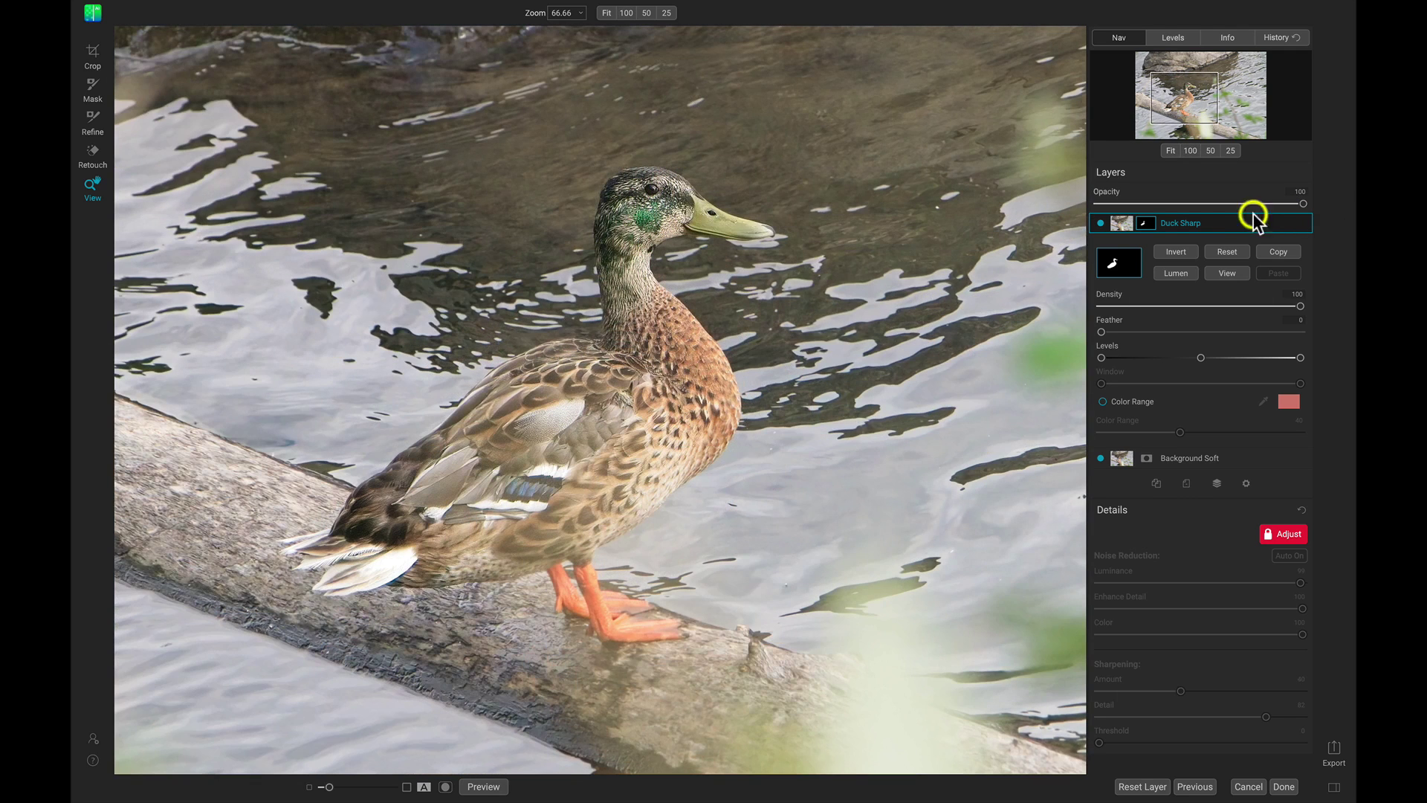
Step: Create a new stamped layer from the visible layers and rename it Merged
{"action": "right_click", "coordinate": [1214, 224]}
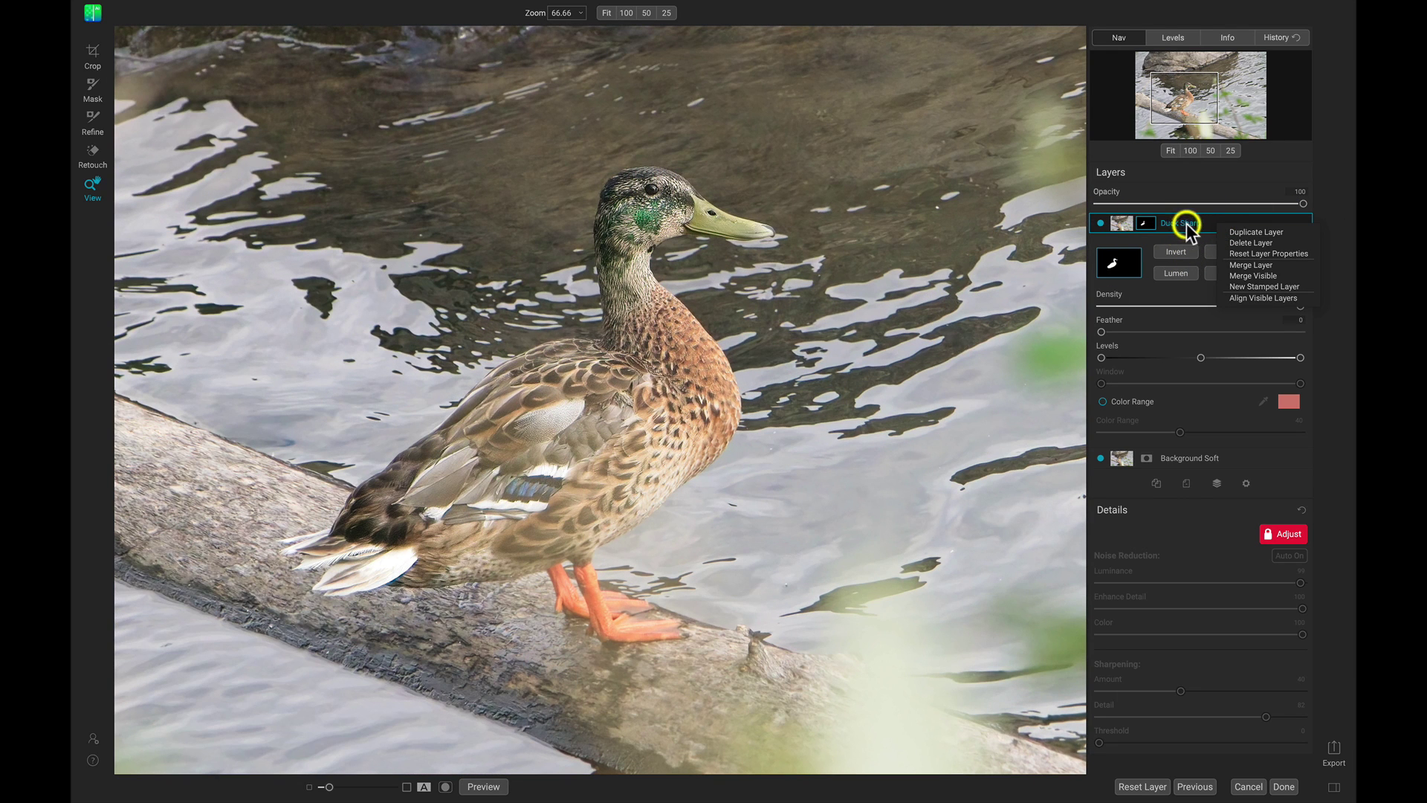
{"action": "left_click", "coordinate": [1224, 286]}
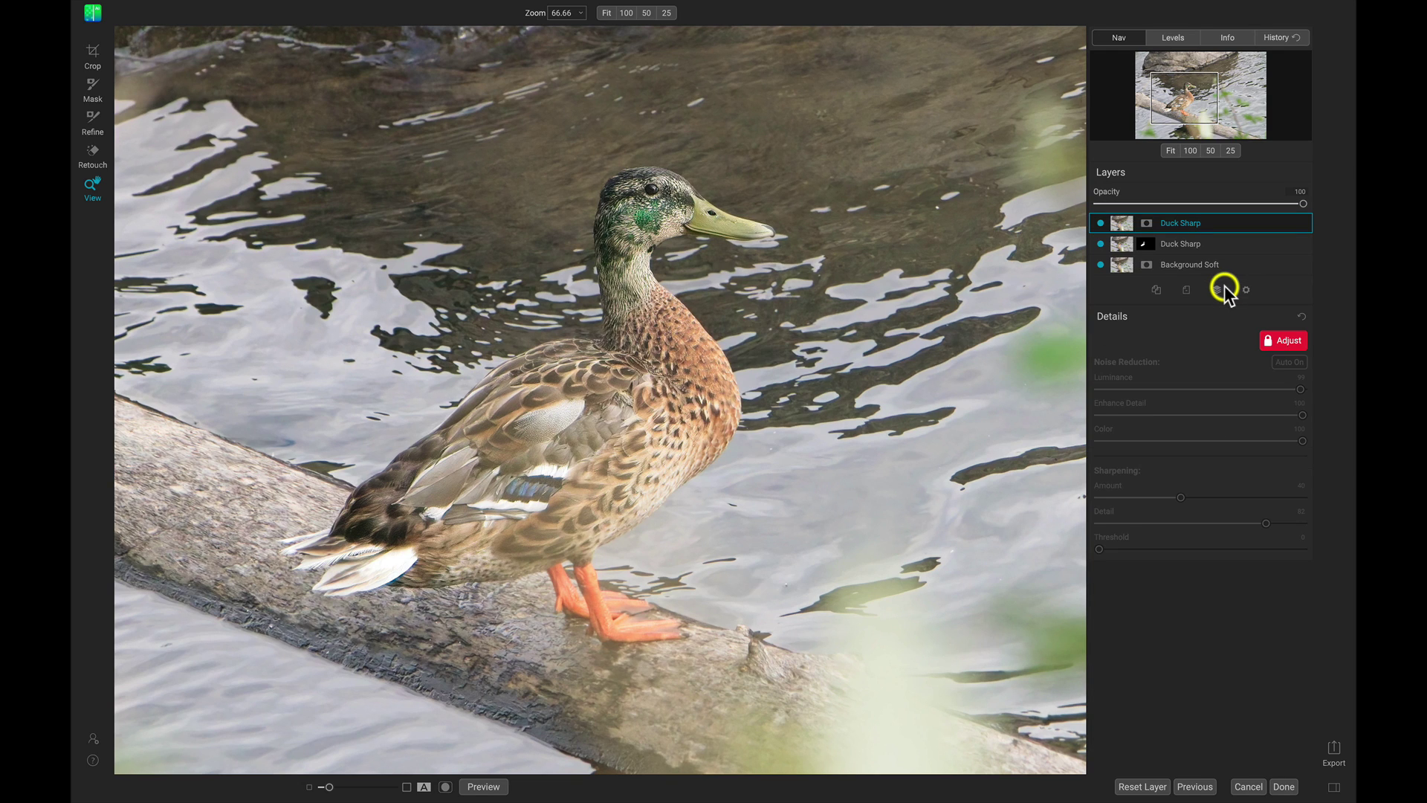
{"action": "double_click", "coordinate": [1198, 221]}
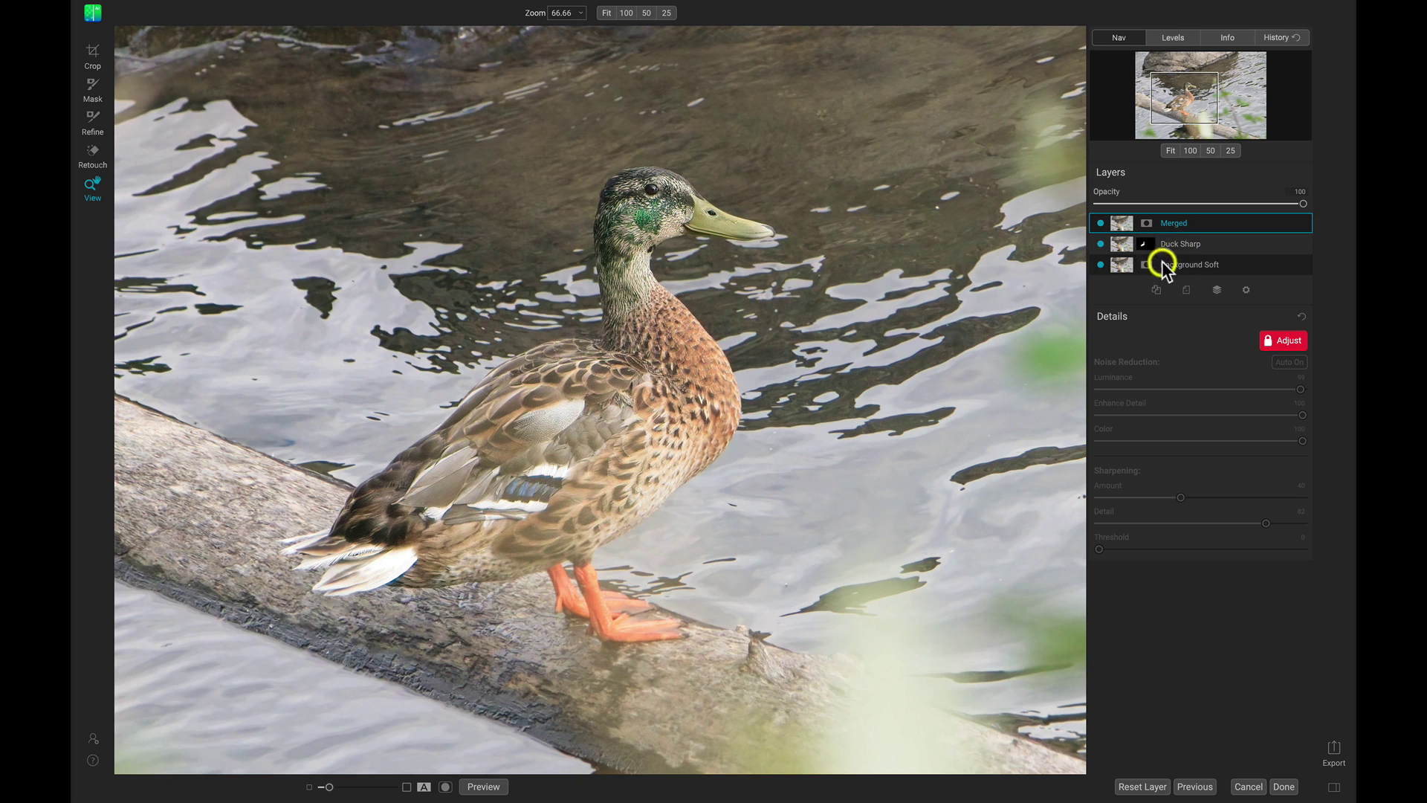
Step: Hide the Duck Sharp layer and apply zero values for all noise reduction and sharpening settings on the Background Soft layer
{"action": "left_click", "coordinate": [1100, 243]}
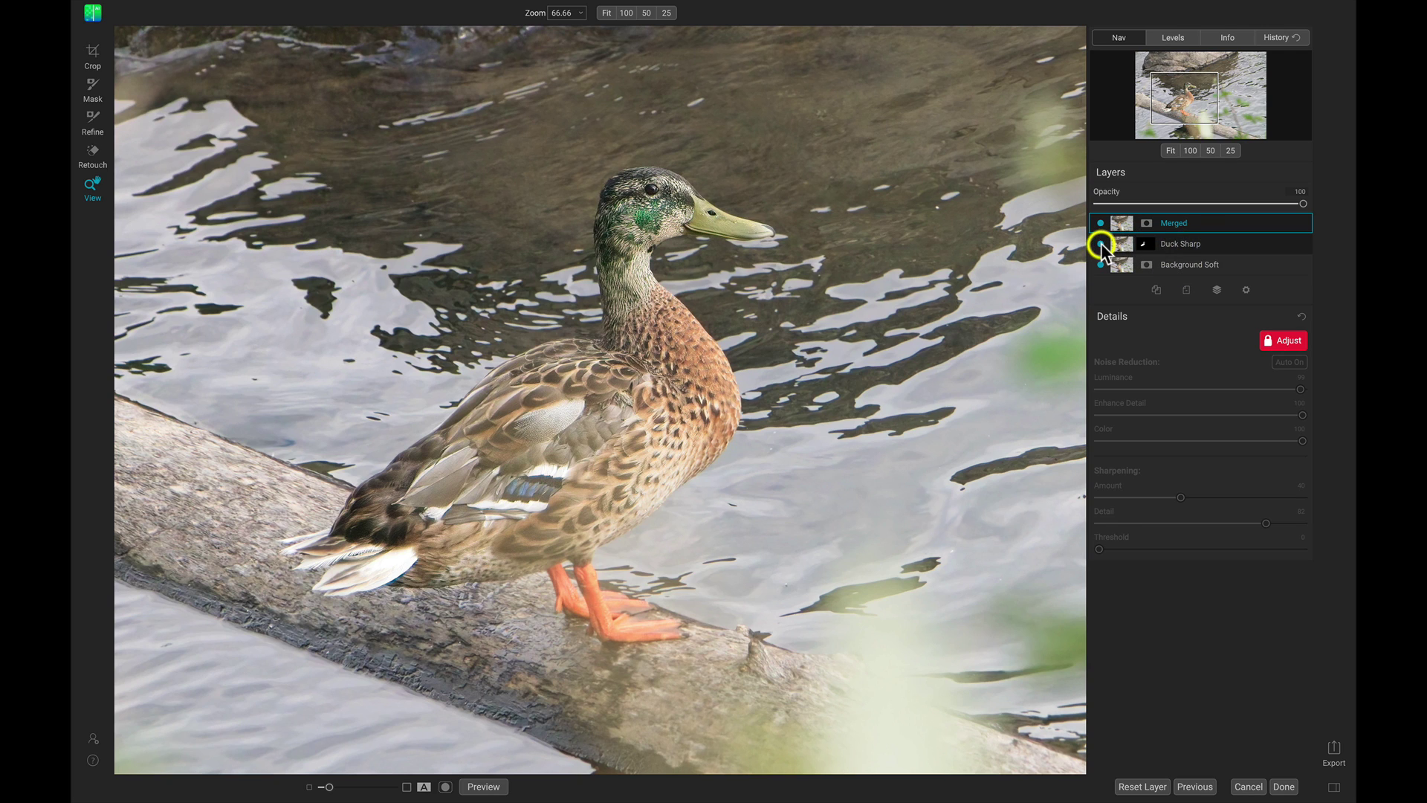
{"action": "left_click", "coordinate": [1198, 264]}
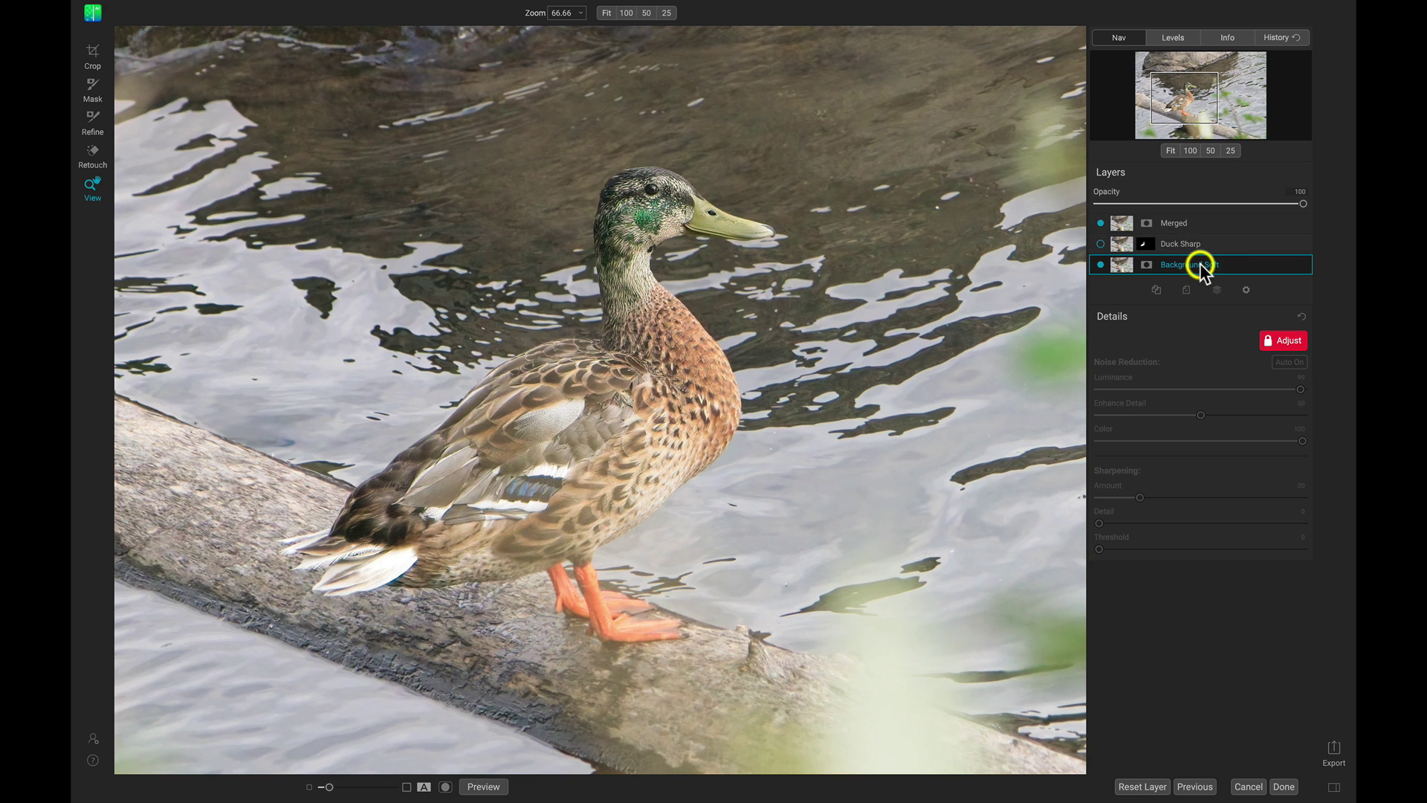
{"action": "left_click", "coordinate": [1284, 339]}
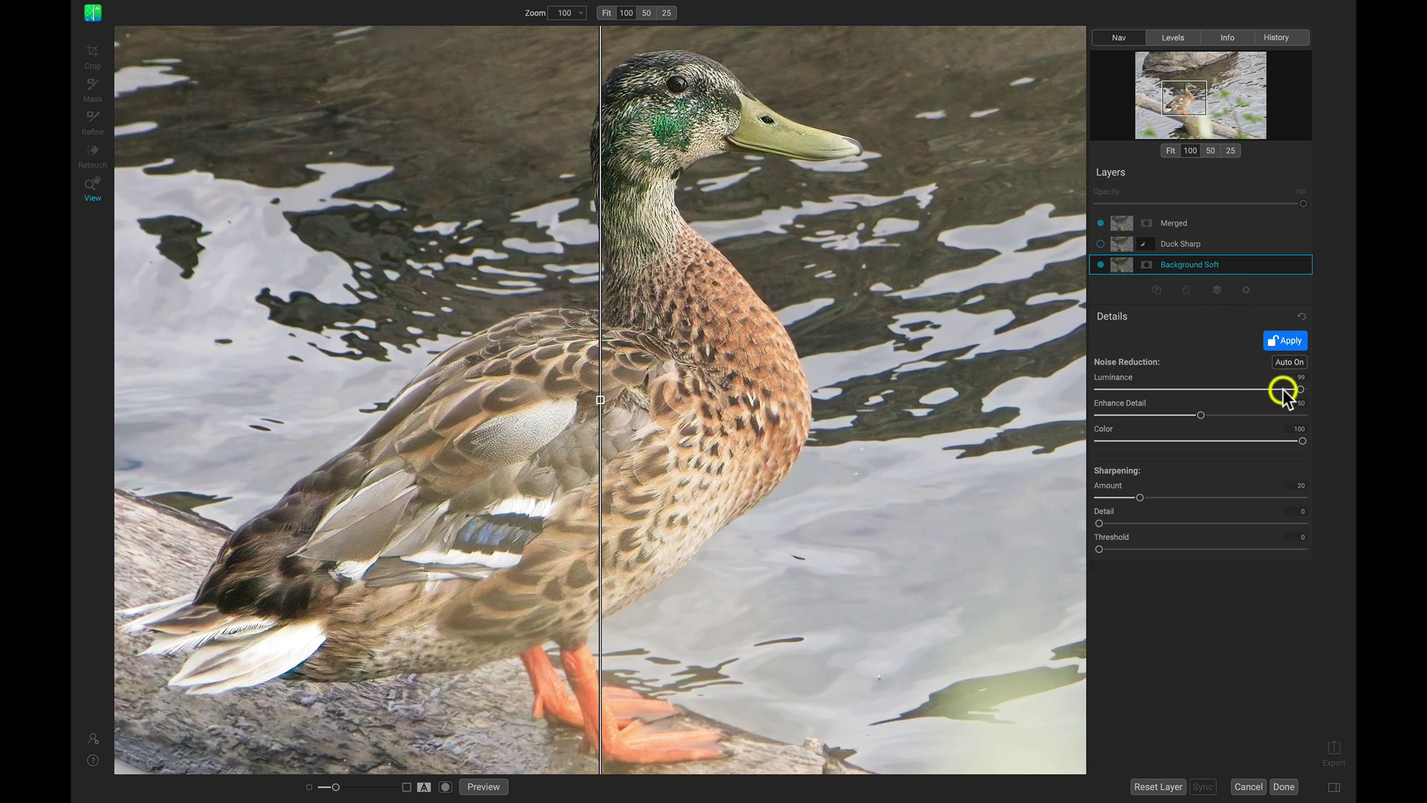
{"action": "left_click_drag", "start_coordinate": [1285, 388], "coordinate": [1074, 390]}
{"action": "left_click_drag", "start_coordinate": [1200, 415], "coordinate": [1083, 420]}
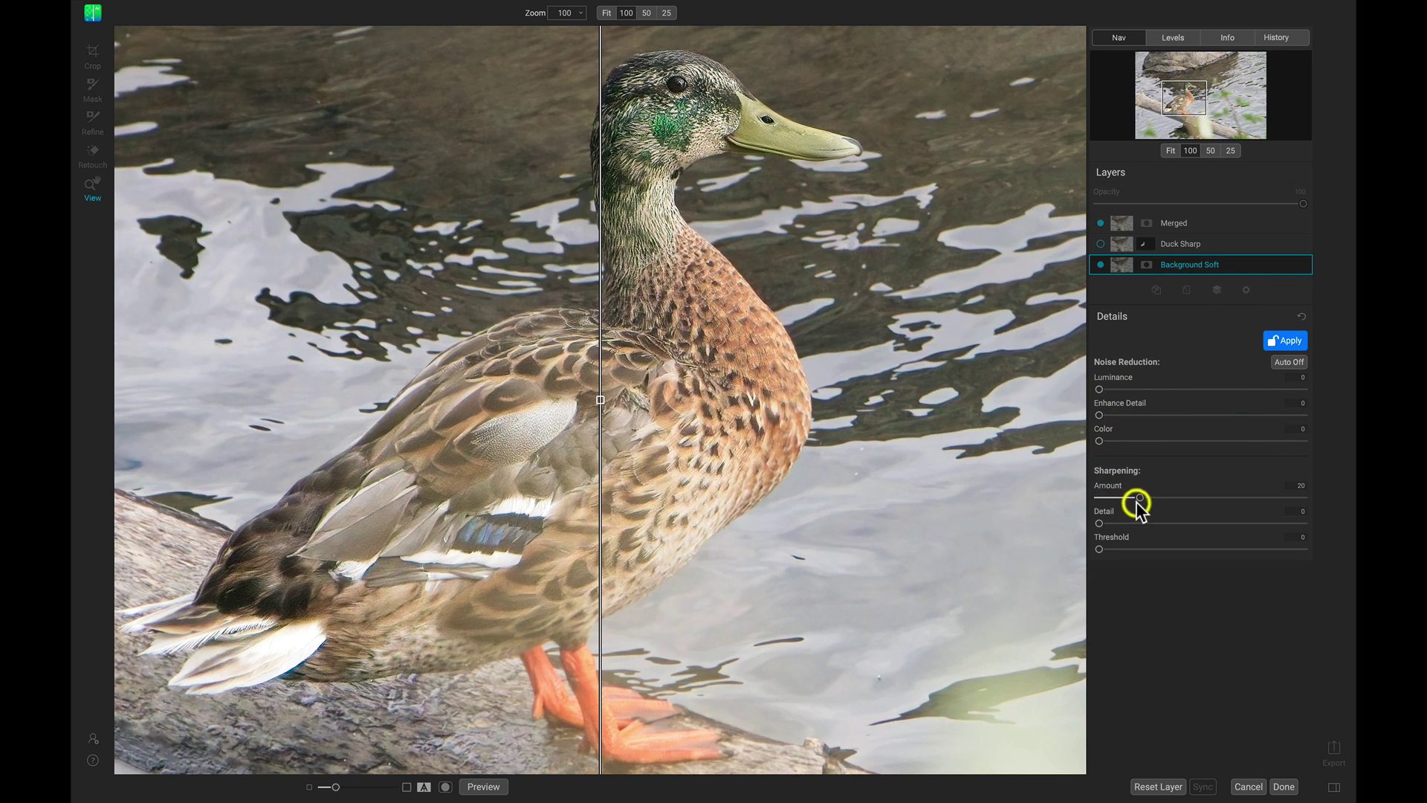
{"action": "left_click_drag", "start_coordinate": [1138, 498], "coordinate": [1112, 495]}
{"action": "left_click", "coordinate": [1291, 340]}
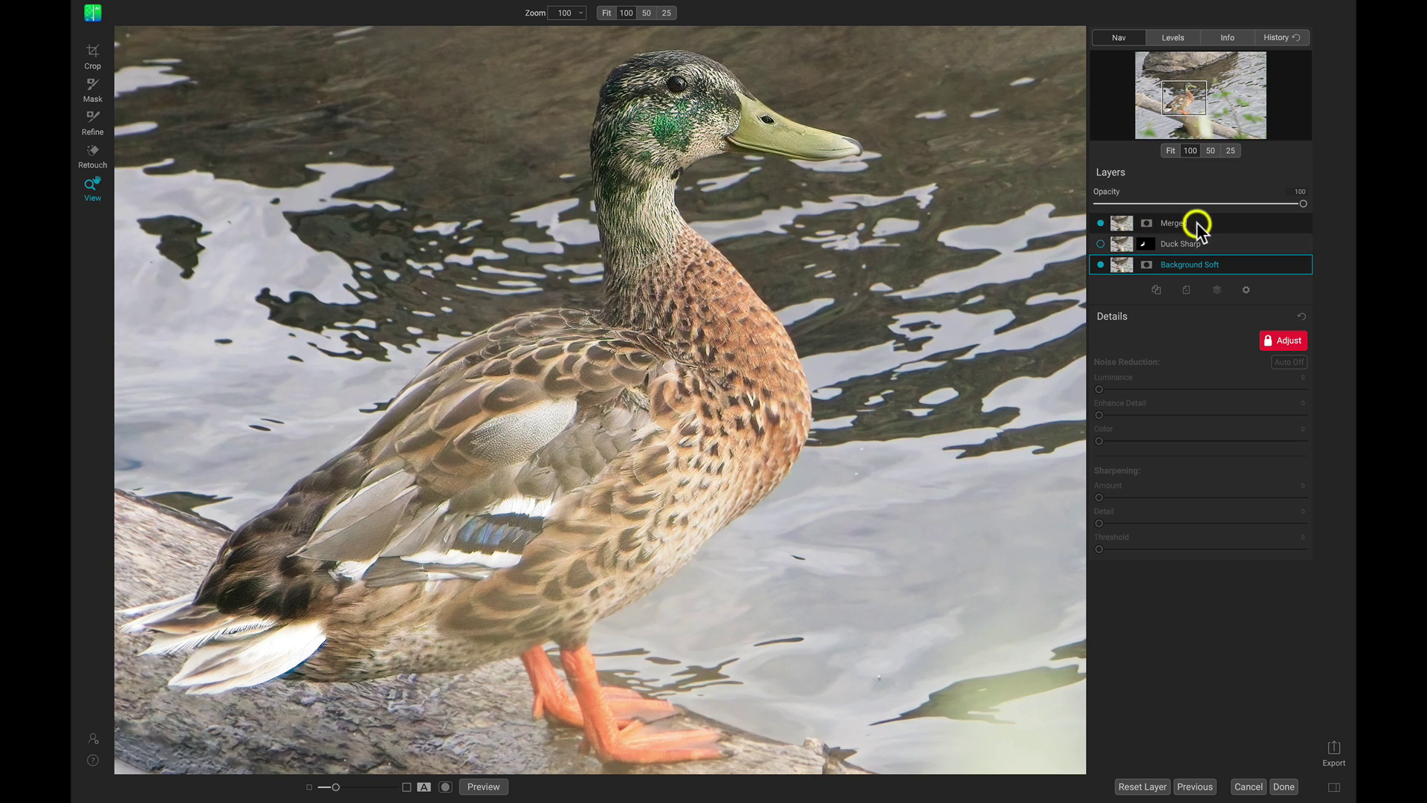
Step: Toggle the Merged layer's visibility at 100% zoom to compare the finished result with the unprocessed photo
{"action": "left_click", "coordinate": [1101, 223]}
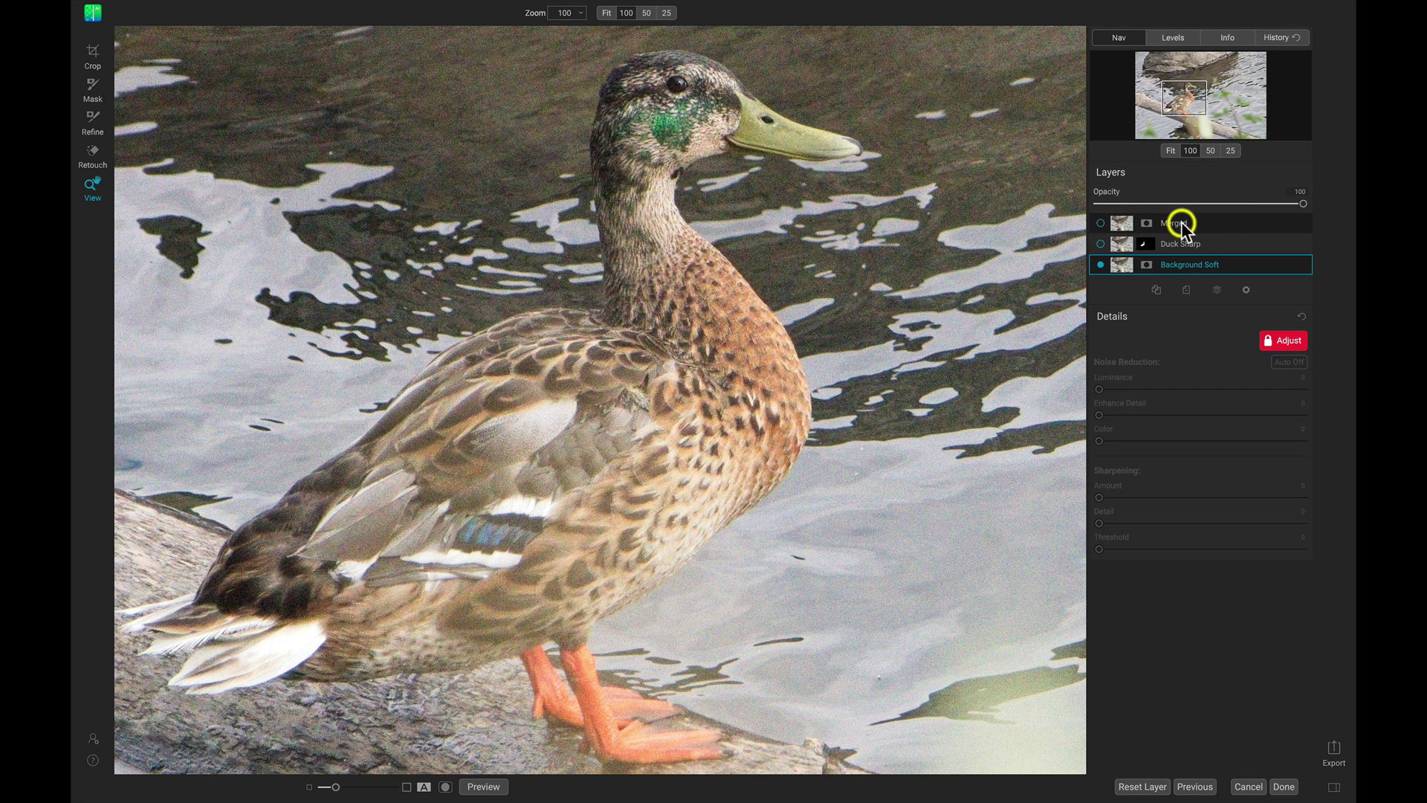
{"action": "left_click", "coordinate": [1100, 223]}
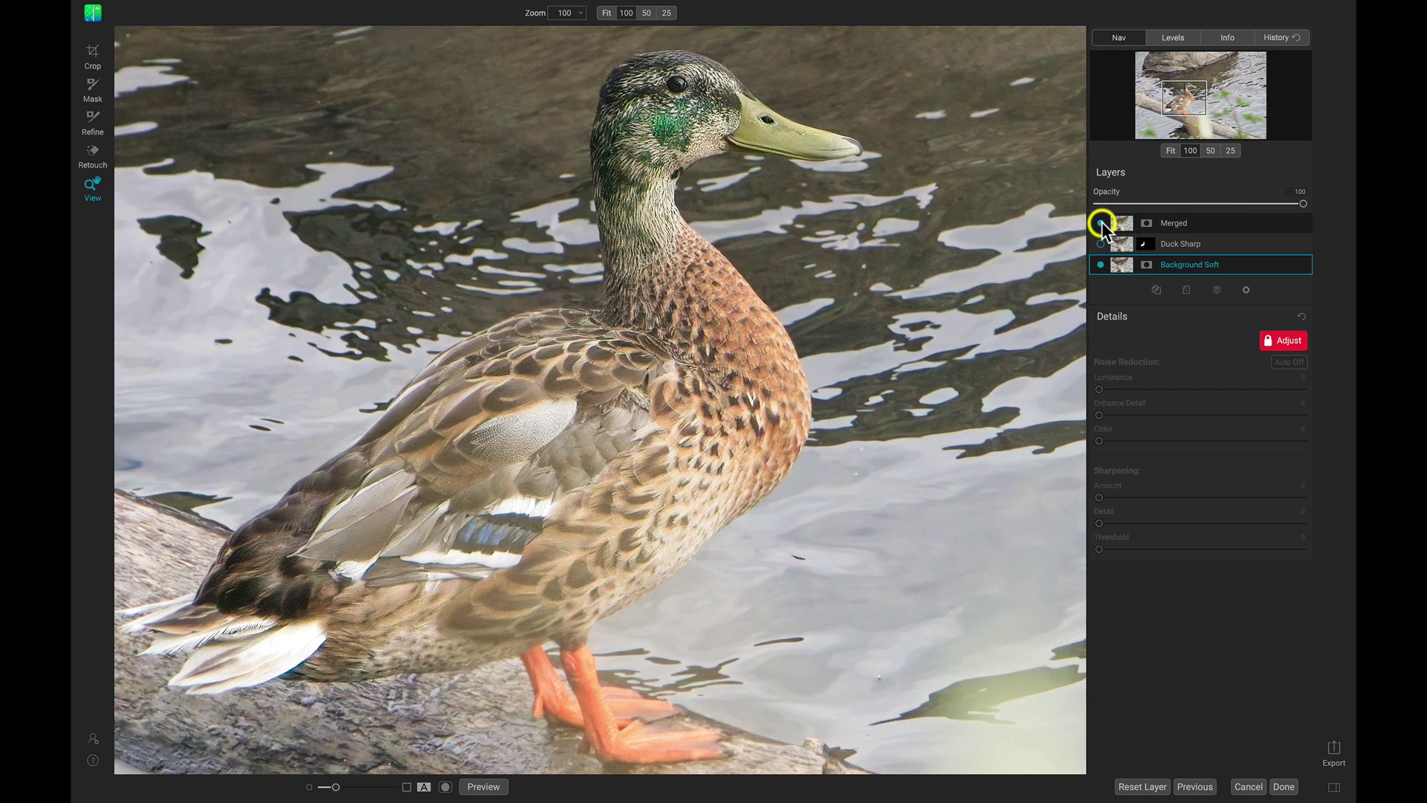
{"action": "left_click", "coordinate": [1101, 223]}
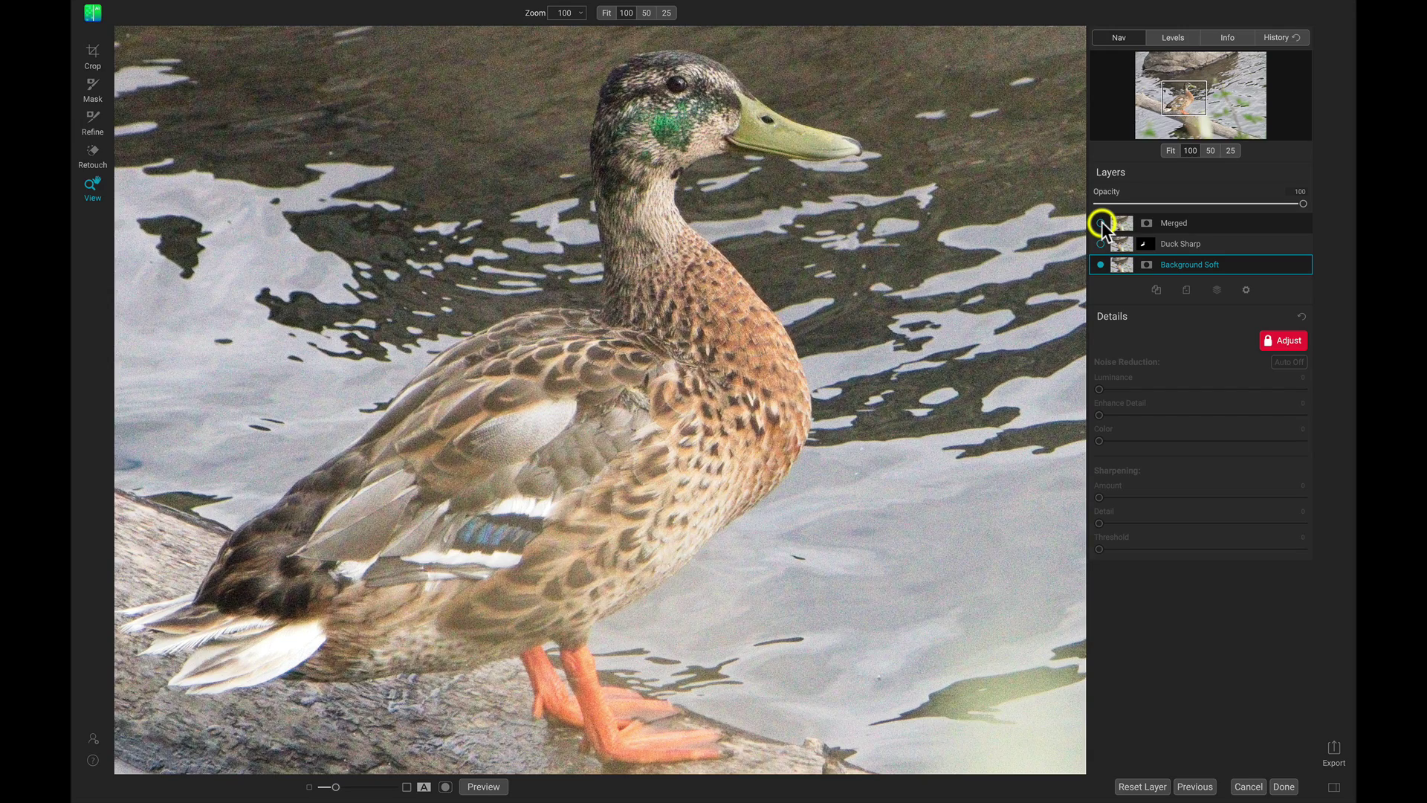
{"action": "left_click", "coordinate": [1101, 223]}
Step: Compare the duck's head and neck with the Merged layer hidden and shown at 125% zoom, and return to 66.67% zoom
{"action": "left_click_drag", "start_coordinate": [544, 13], "coordinate": [553, 18]}
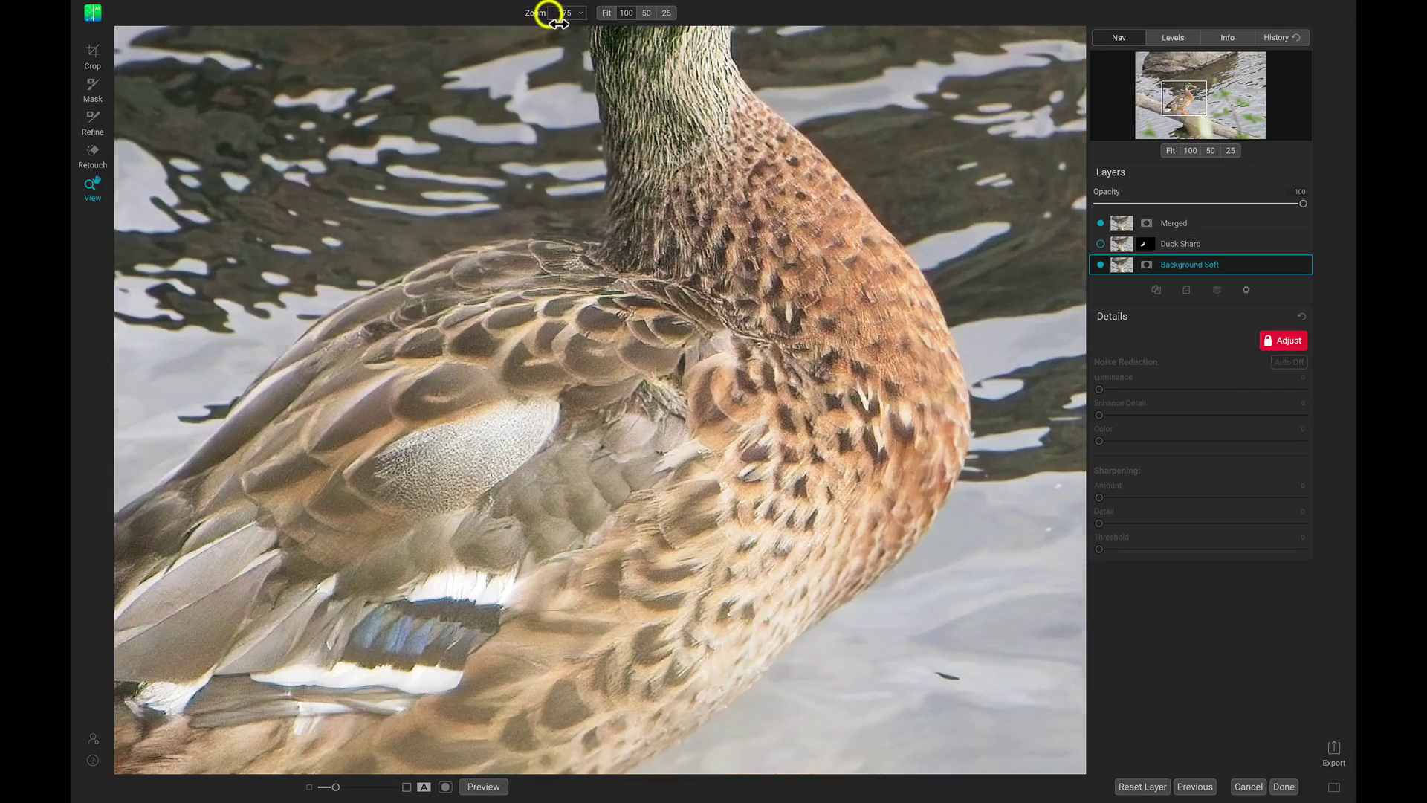
{"action": "left_click_drag", "start_coordinate": [727, 121], "coordinate": [628, 415]}
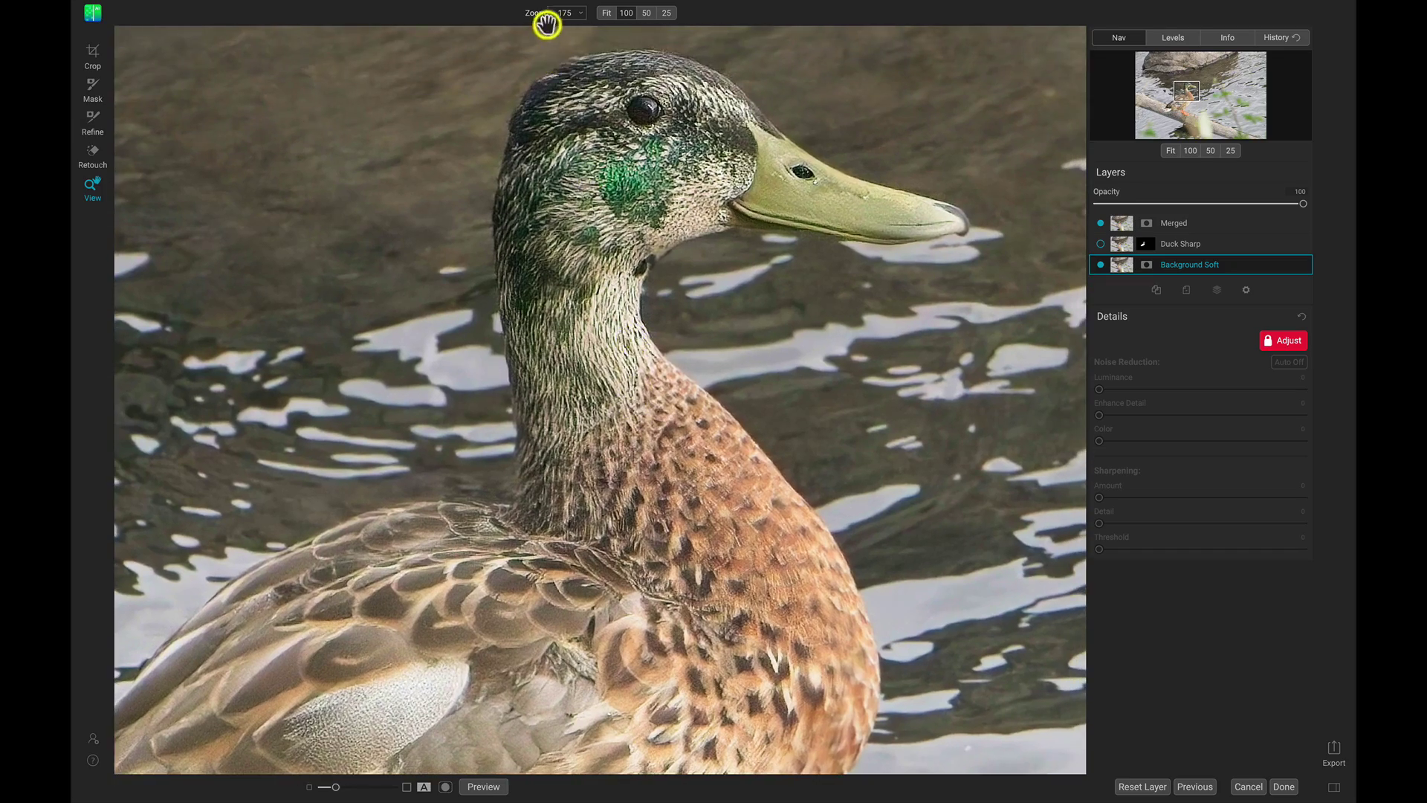
{"action": "left_click_drag", "start_coordinate": [538, 13], "coordinate": [531, 13]}
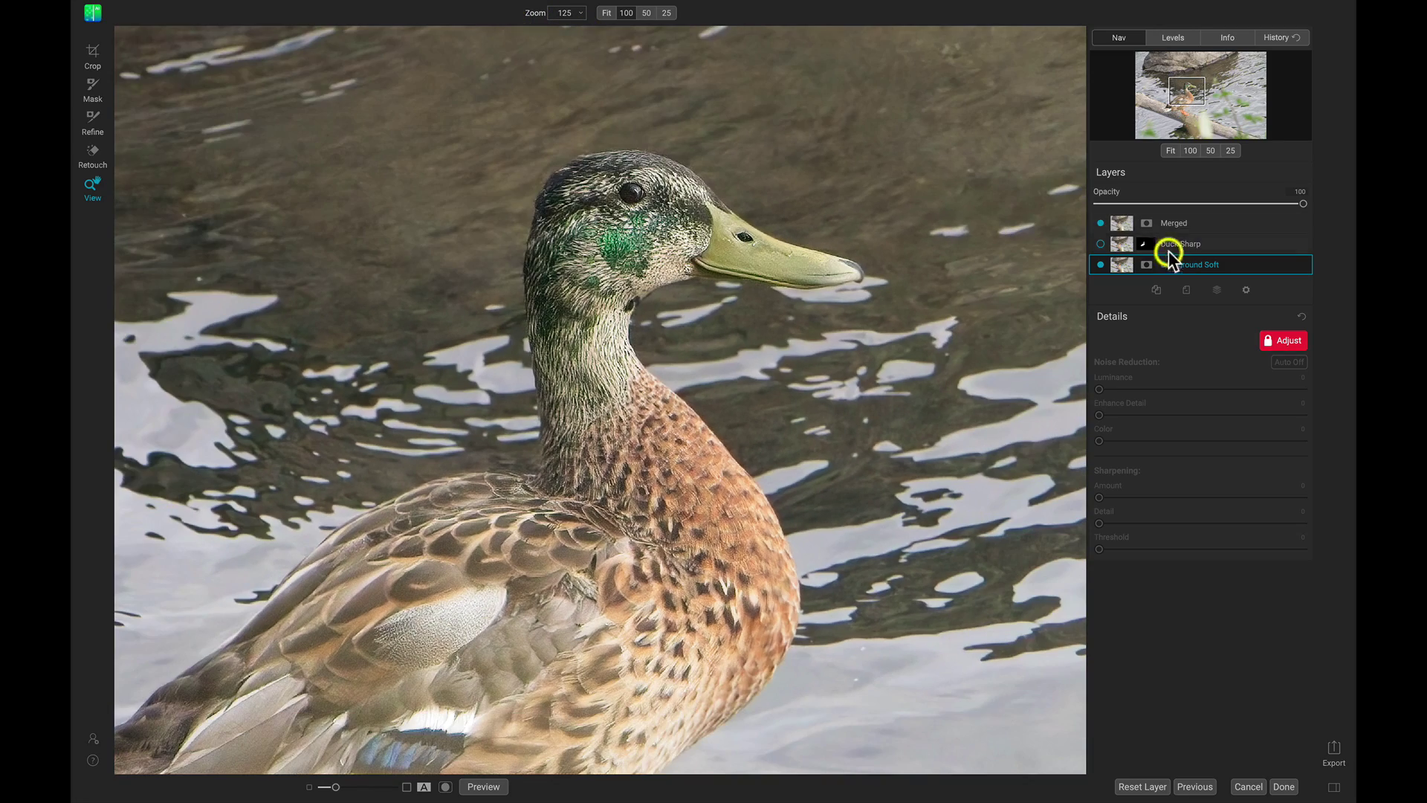
{"action": "left_click", "coordinate": [1101, 223]}
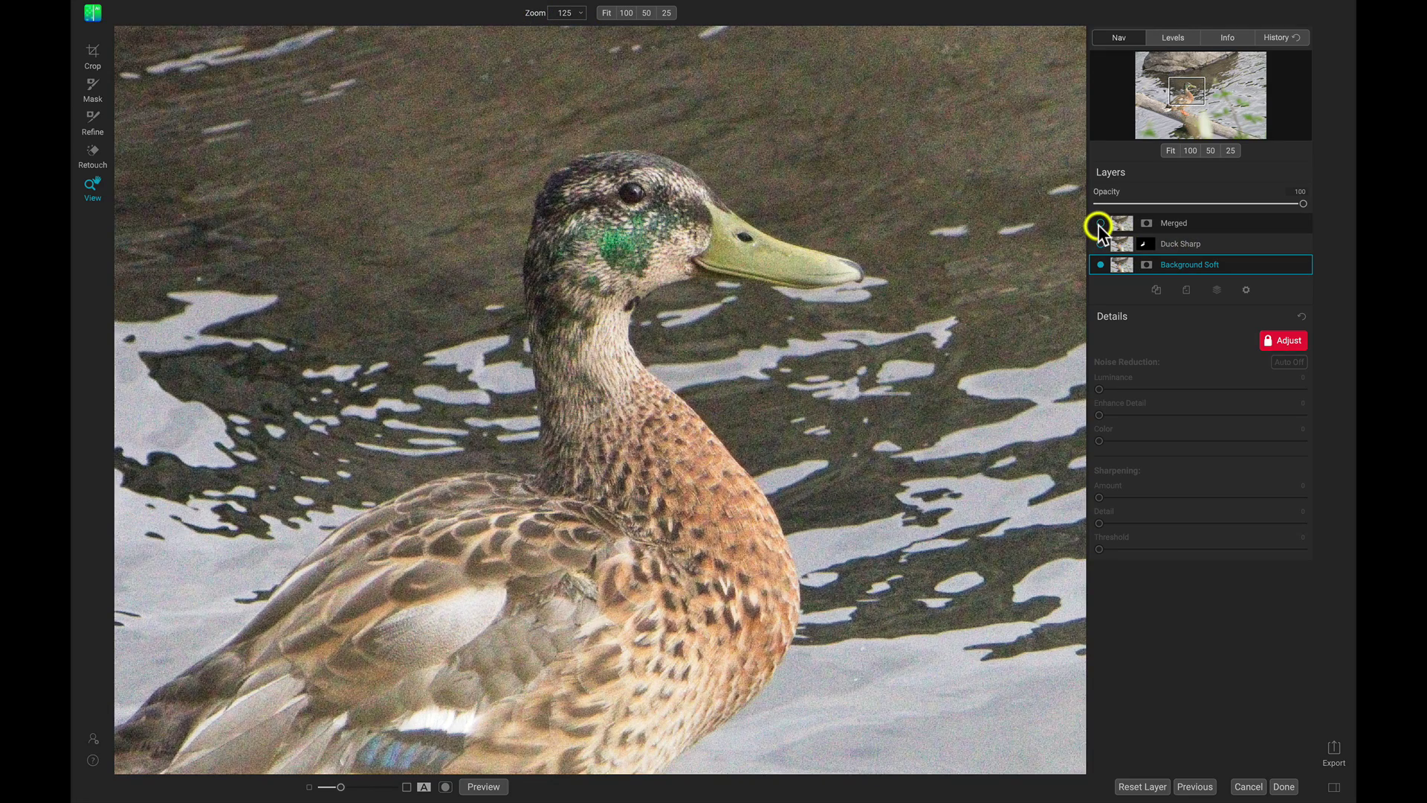
{"action": "left_click", "coordinate": [1101, 223]}
{"action": "left_click", "coordinate": [1101, 223]}
{"action": "left_click", "coordinate": [1101, 223]}
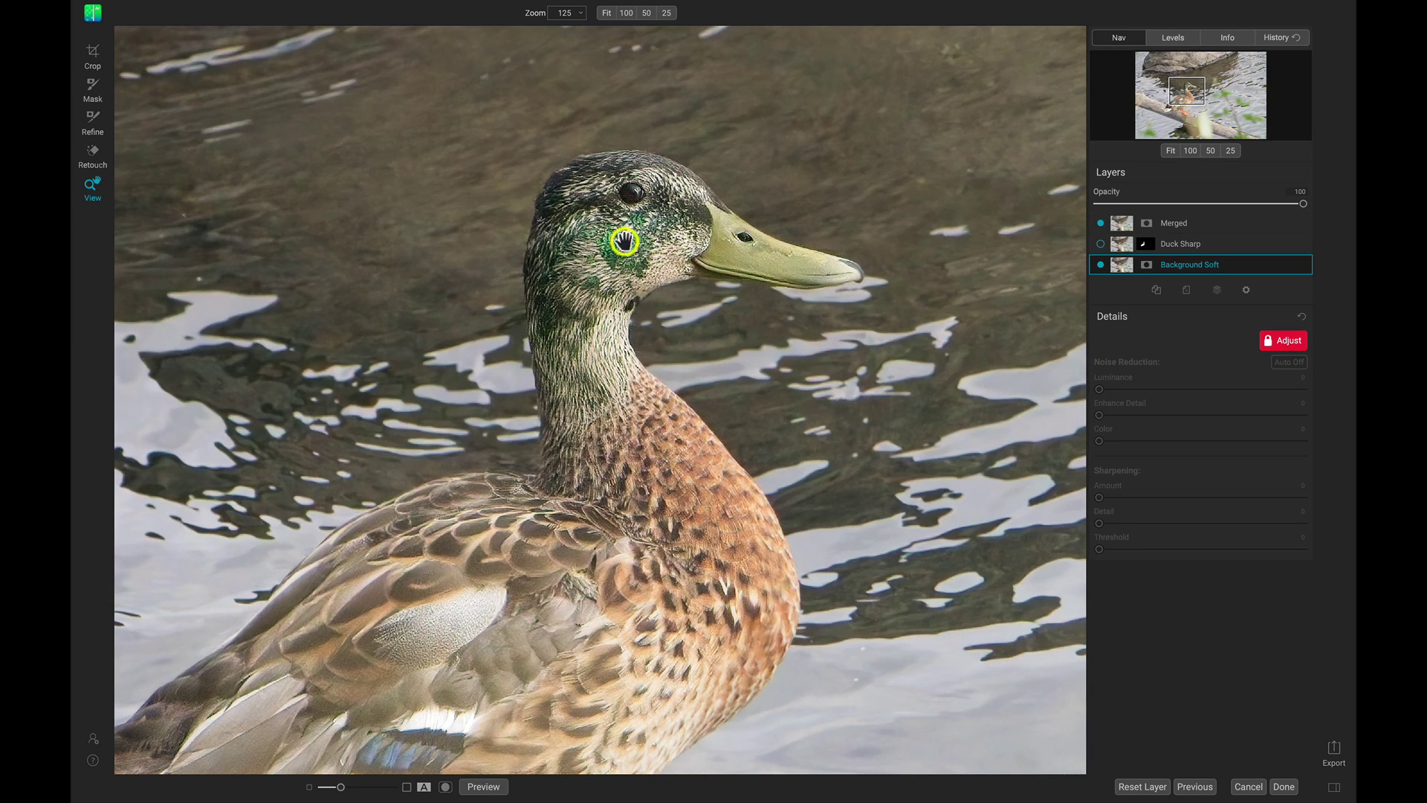
{"action": "left_click_drag", "start_coordinate": [532, 16], "coordinate": [520, 22]}
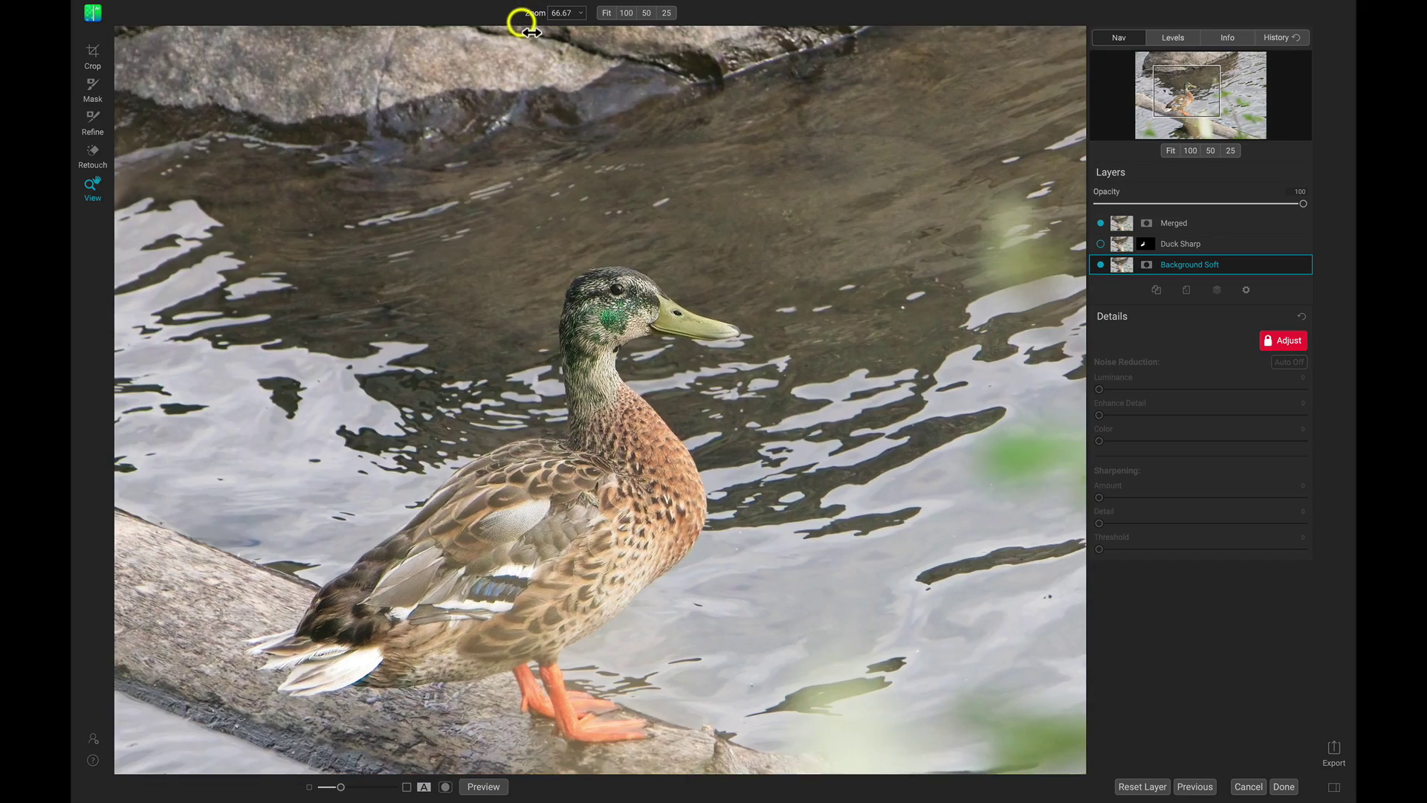
{"action": "left_click_drag", "start_coordinate": [599, 275], "coordinate": [607, 246]}
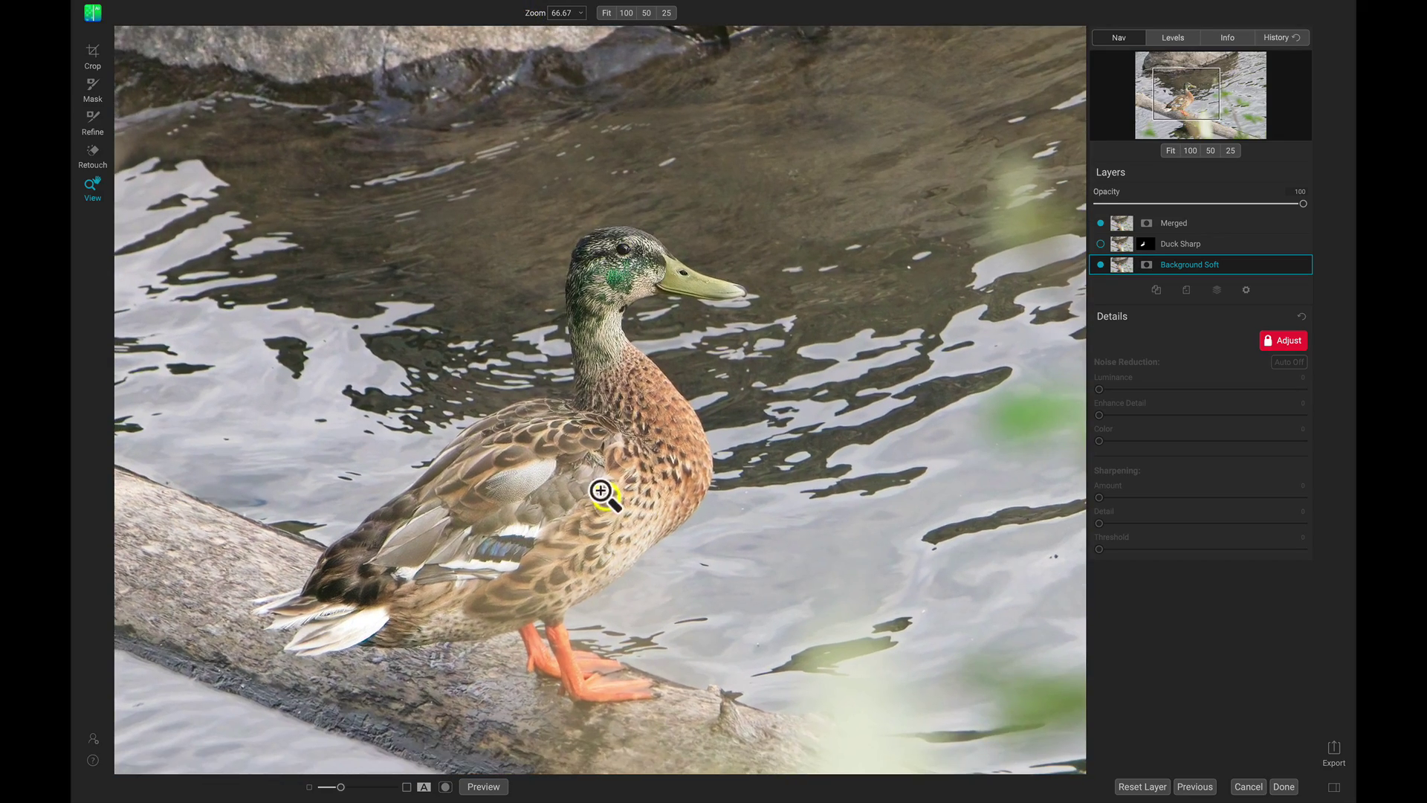